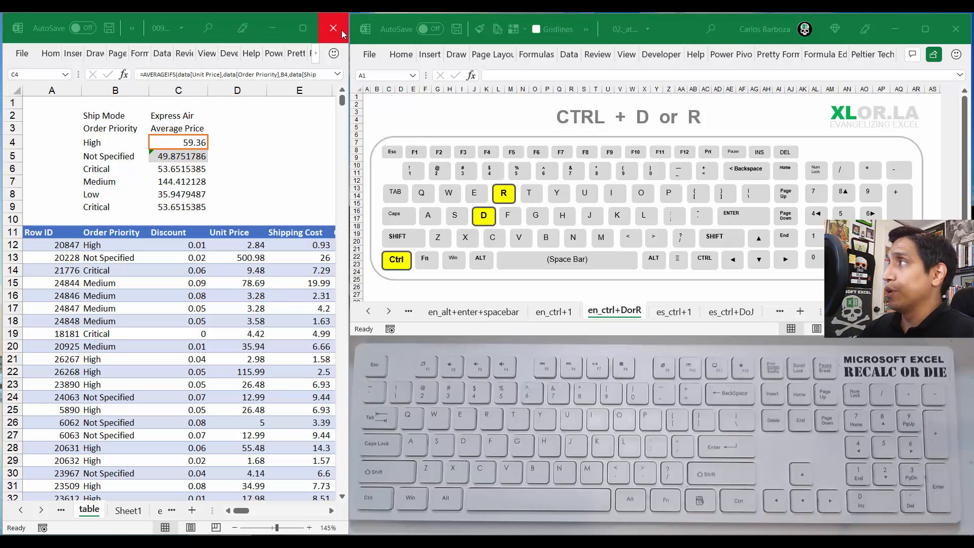
Step: Examine the AVERAGEIFS formulas and differing cell formats of C4 and C5 in the average price table
left_click(190, 142)
left_click(248, 143)
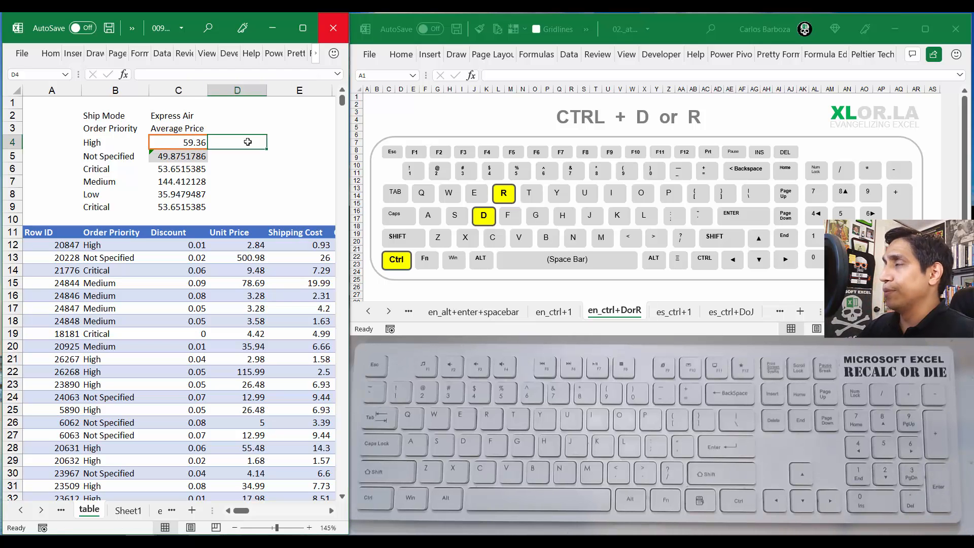
key("Right")
key("Right")
key("Left")
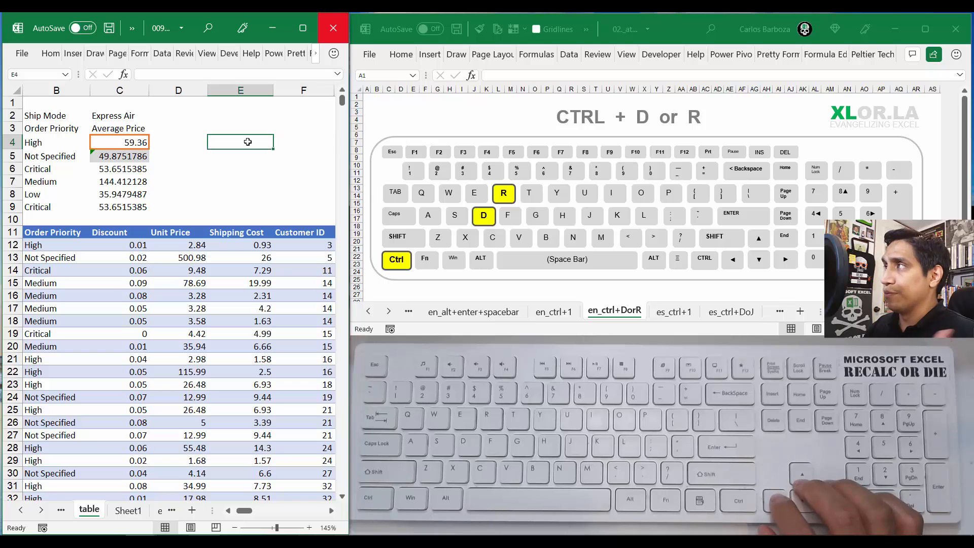
key("Left")
key("Left")
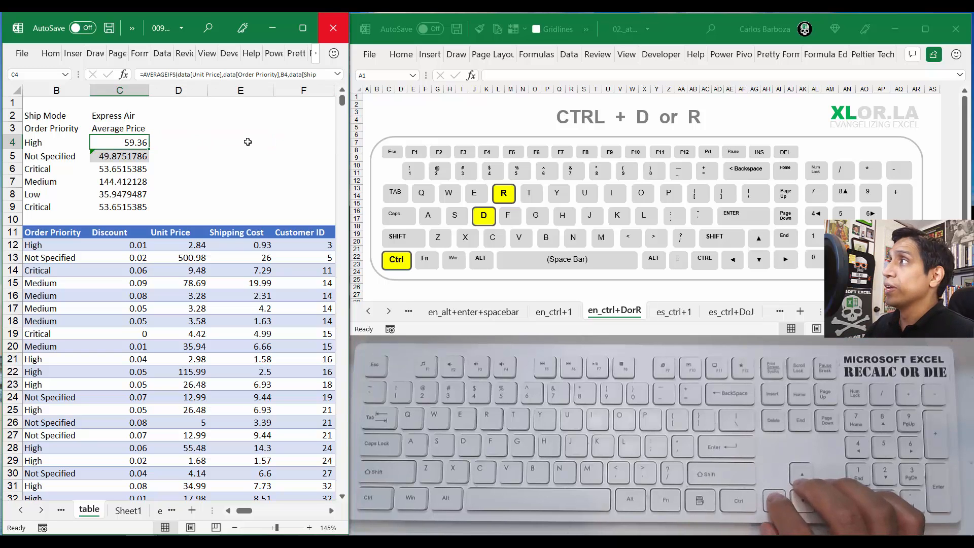
key("Right")
key("Right")
key("Left")
key("Down")
key("Left")
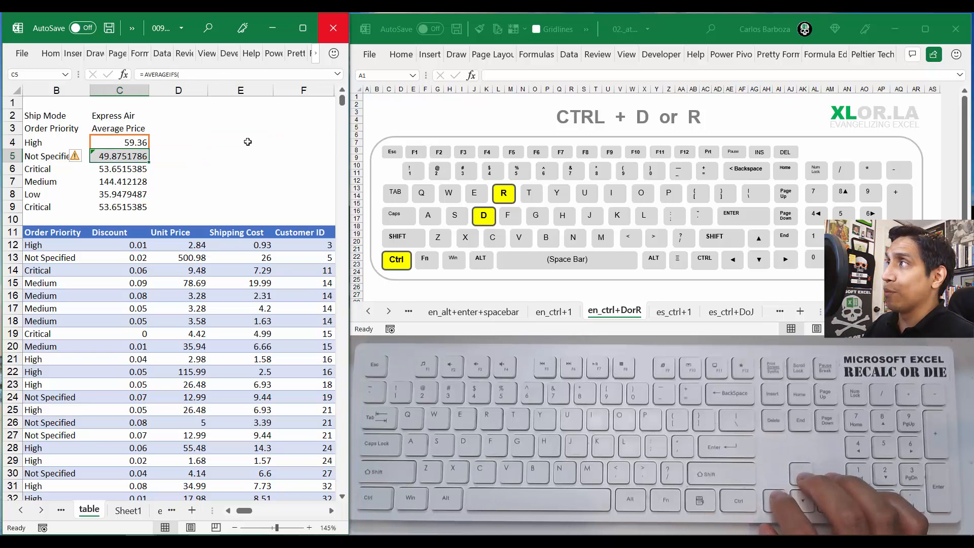
key("Up")
key("Right")
key("Left")
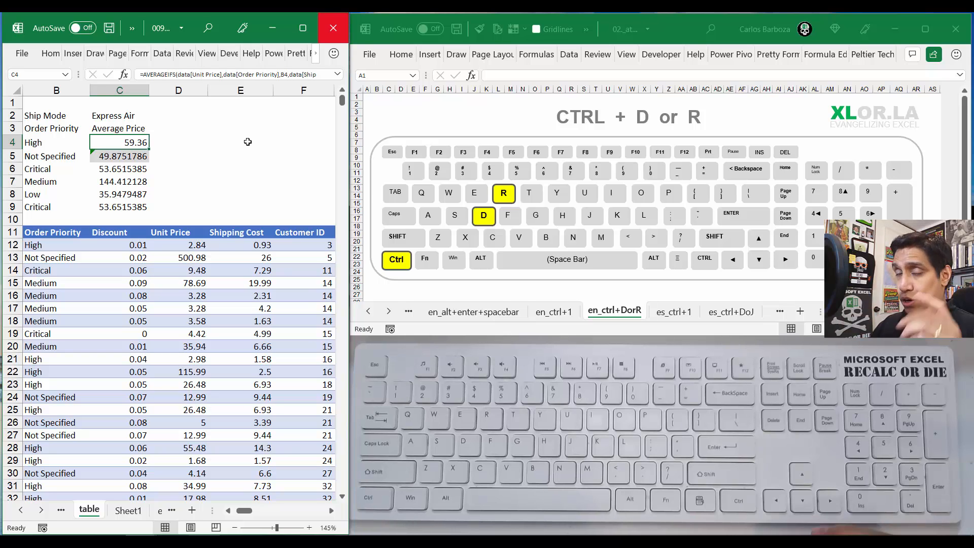
key("Right")
key("Left")
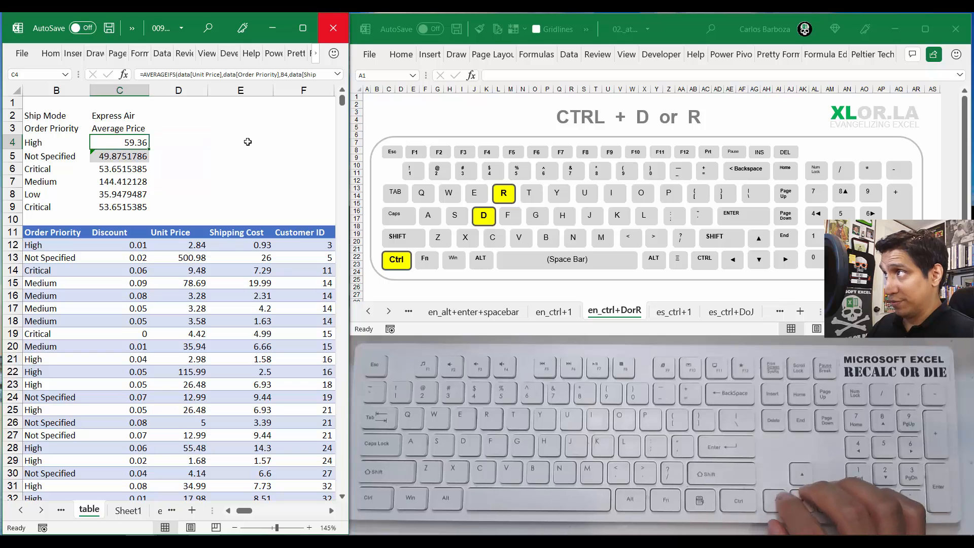
Step: Fill the formula and formatting of C4 down through C9
key("shift+Down")
key("shift+Down")
key("shift+Down")
key("shift+Down")
key("shift+Down")
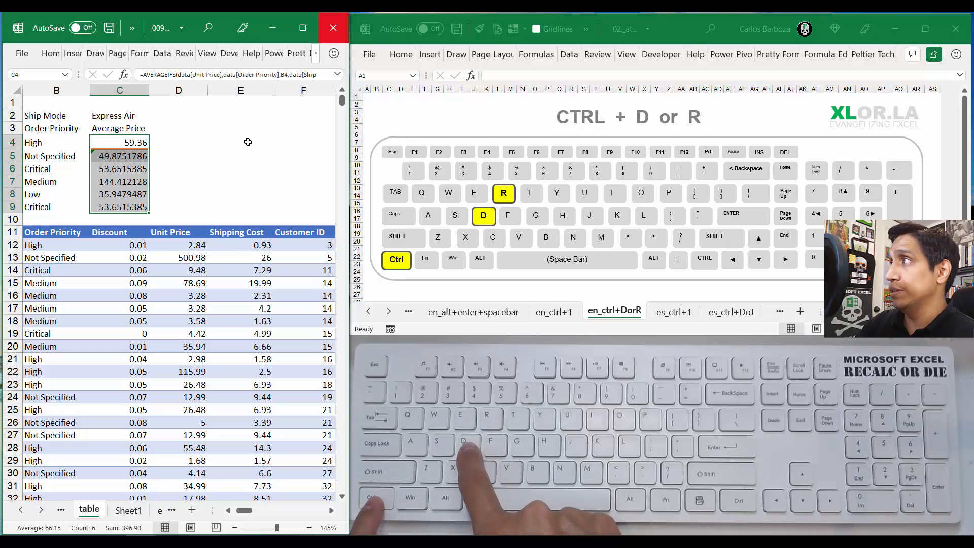
key("ctrl+d")
left_click(248, 142)
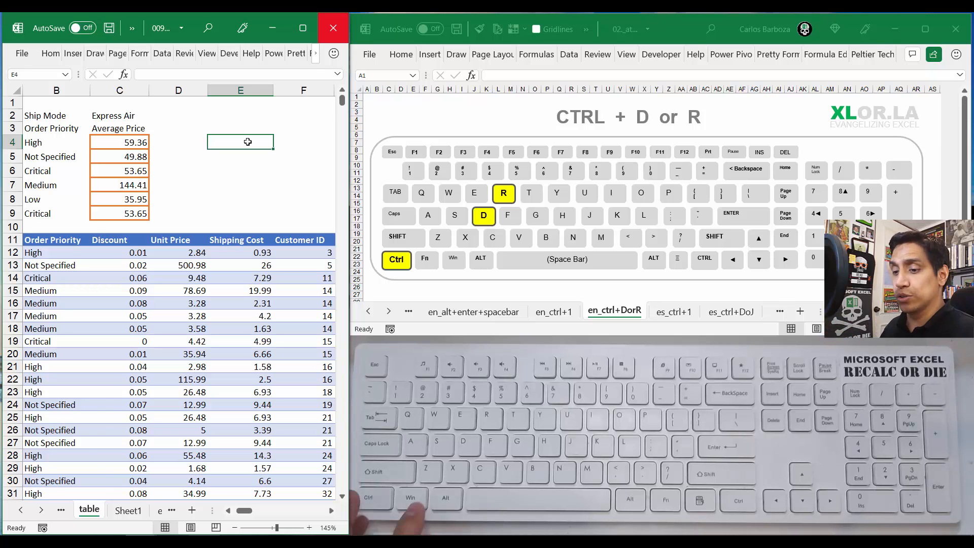
Step: Undo the last fill and instead fill C5's formula and grey formatting down through C9
key("ctrl+z")
key("Down")
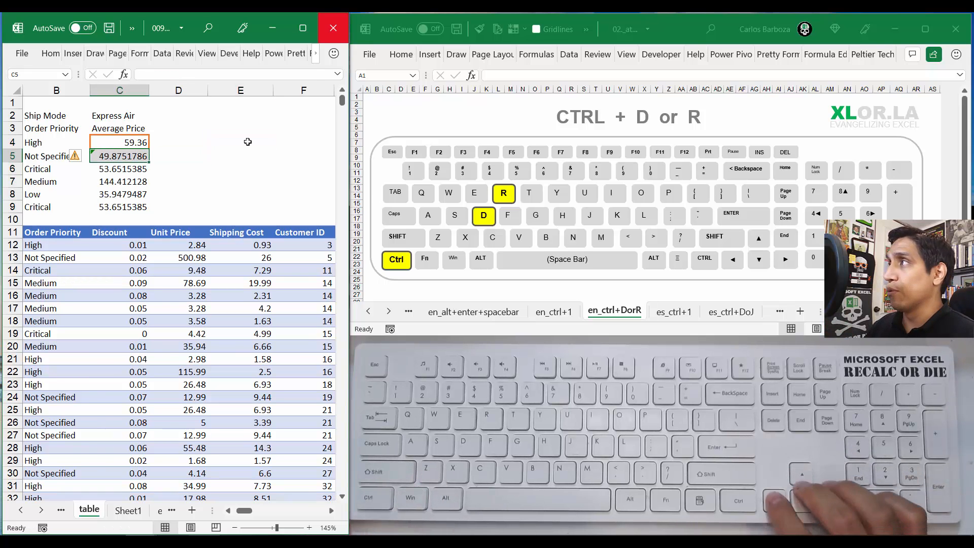
key("shift+Down")
key("shift+Down")
key("shift+Down")
key("shift+Down")
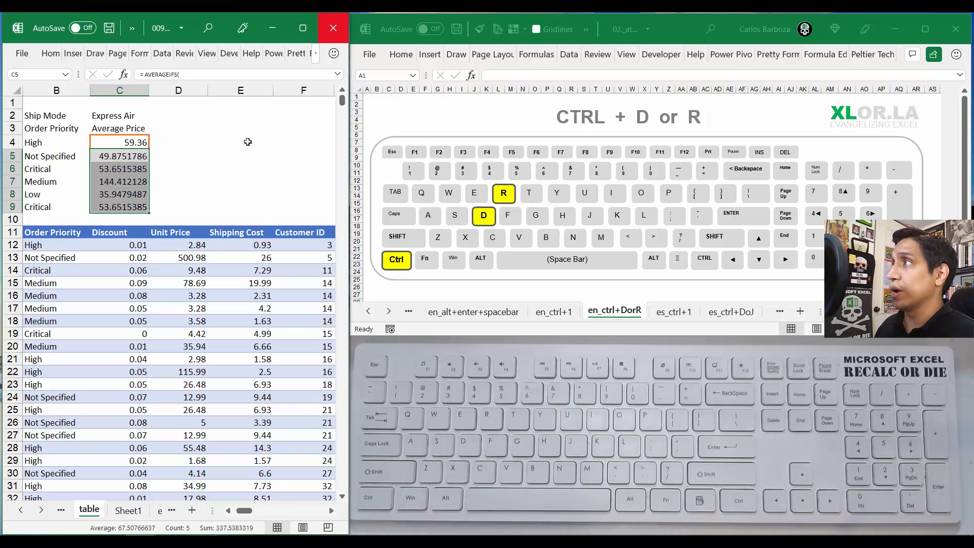
key("Right")
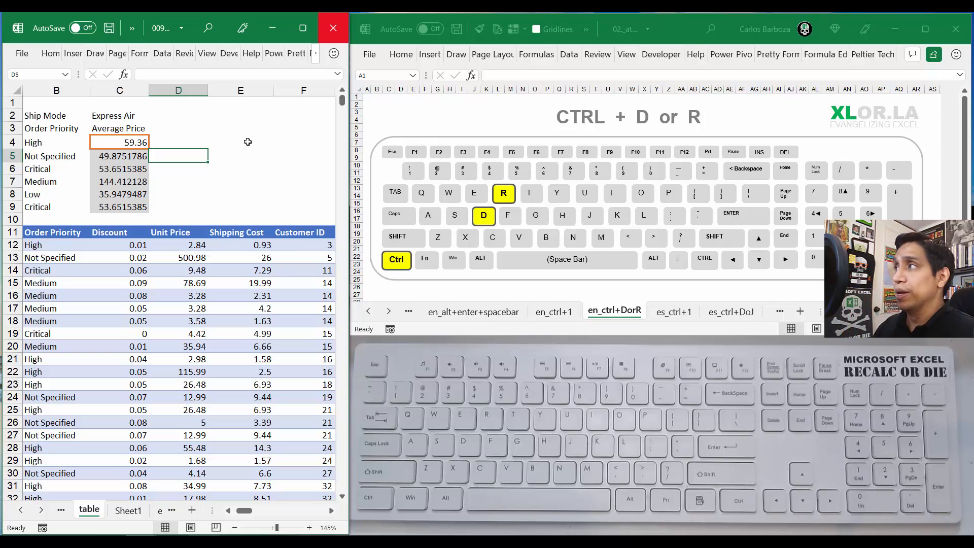
Step: Fill C5's formula and formatting across row 5 through E5
key("Left")
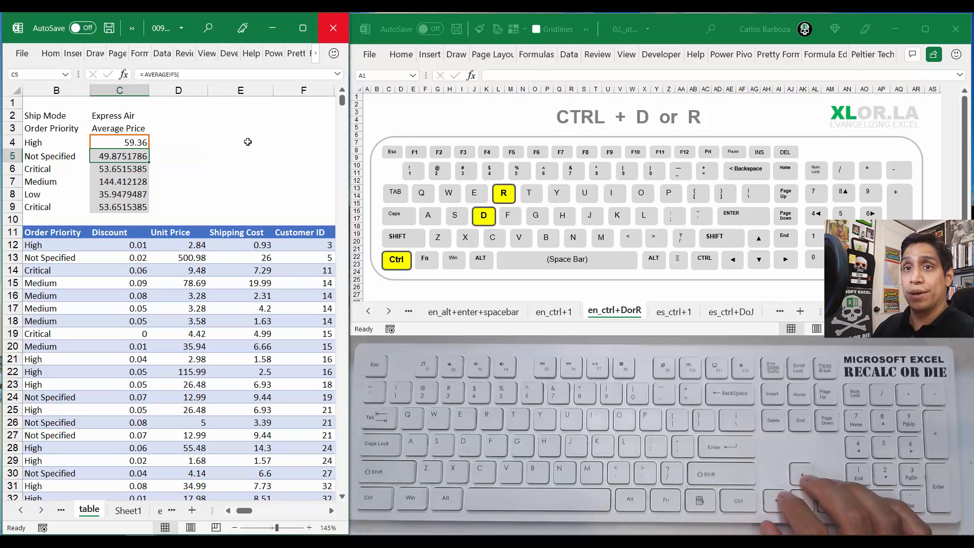
key("shift+Right")
key("shift+Right")
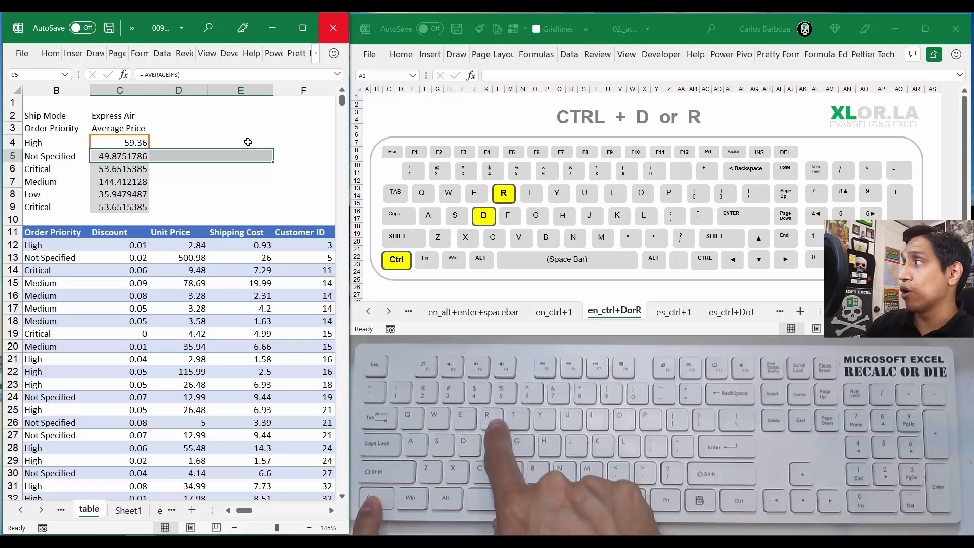
key("ctrl+r")
key("Right")
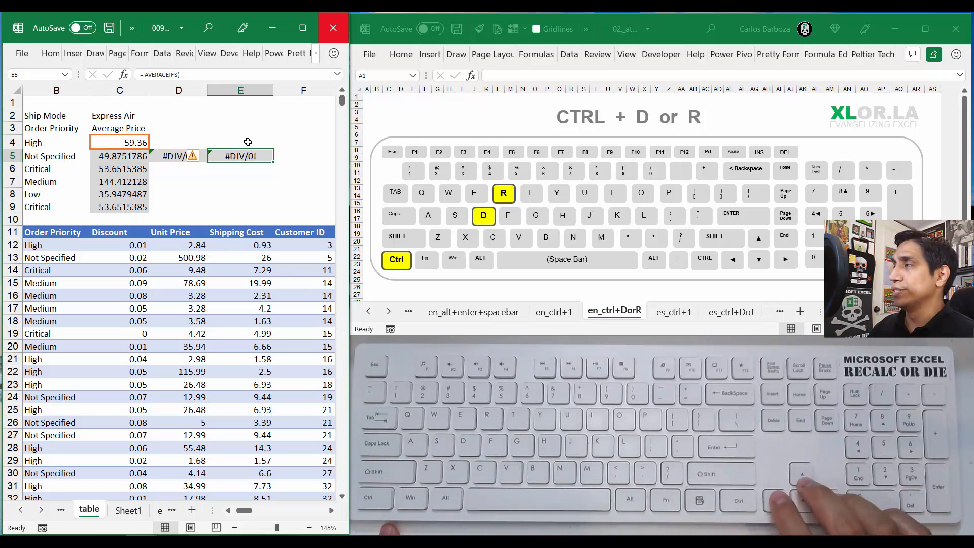
Step: Inspect the formula copied into E5, and undo the fills made from C5
key("F2")
key("Escape")
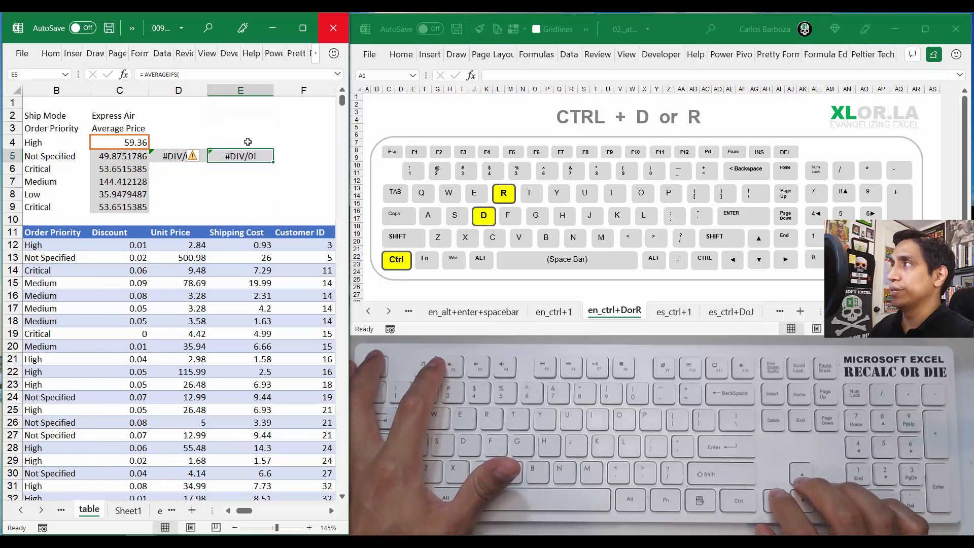
key("Right")
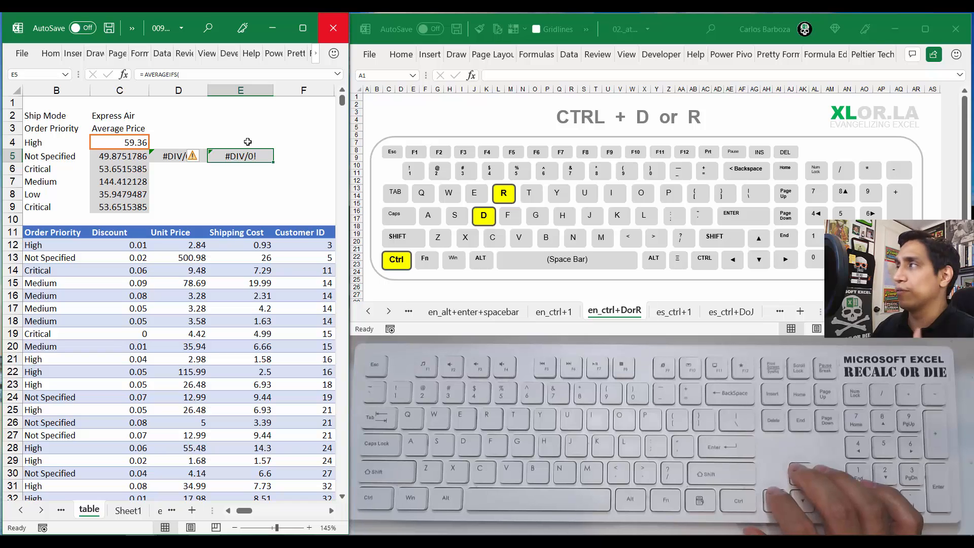
key("Left")
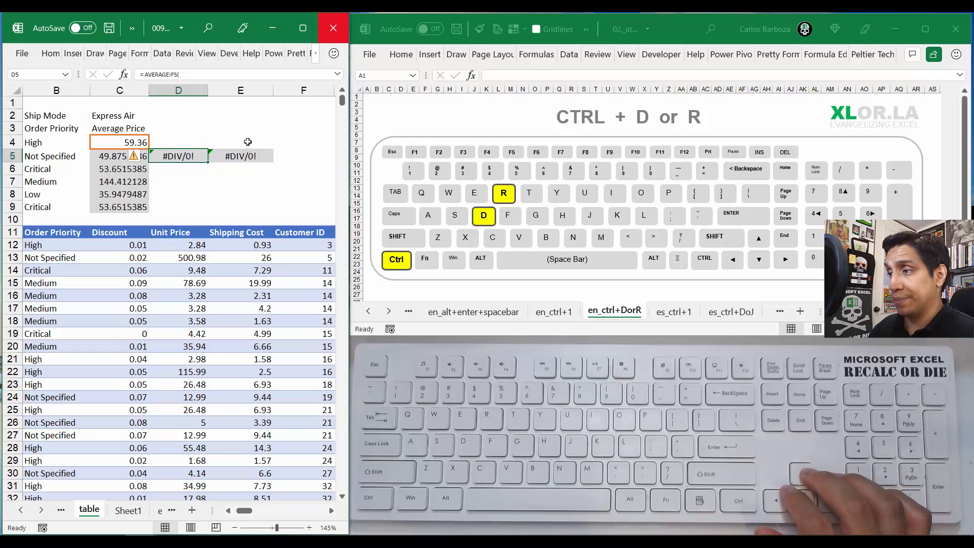
key("ctrl+z")
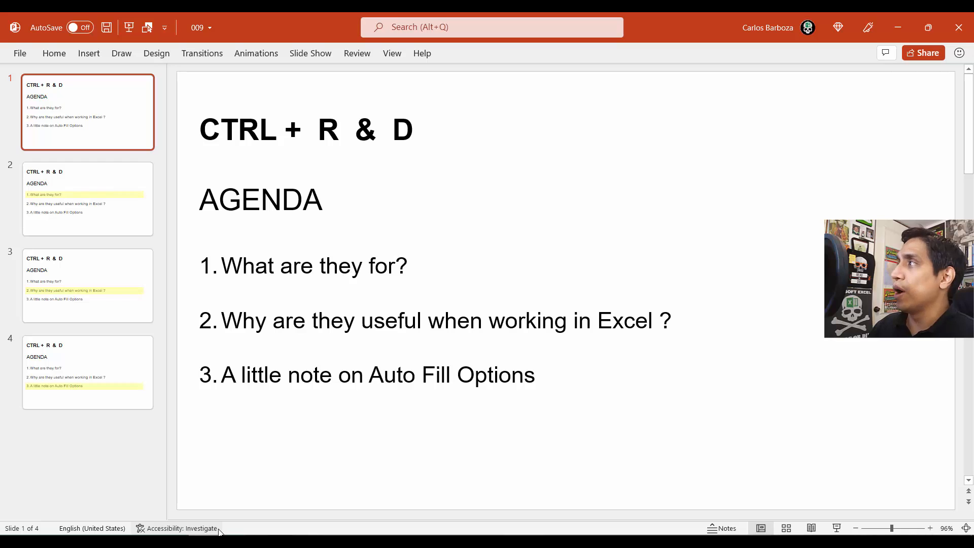
Step: Review the agenda slides 2 to 4 in PowerPoint and return to the Excel workbook
key("Page_Down")
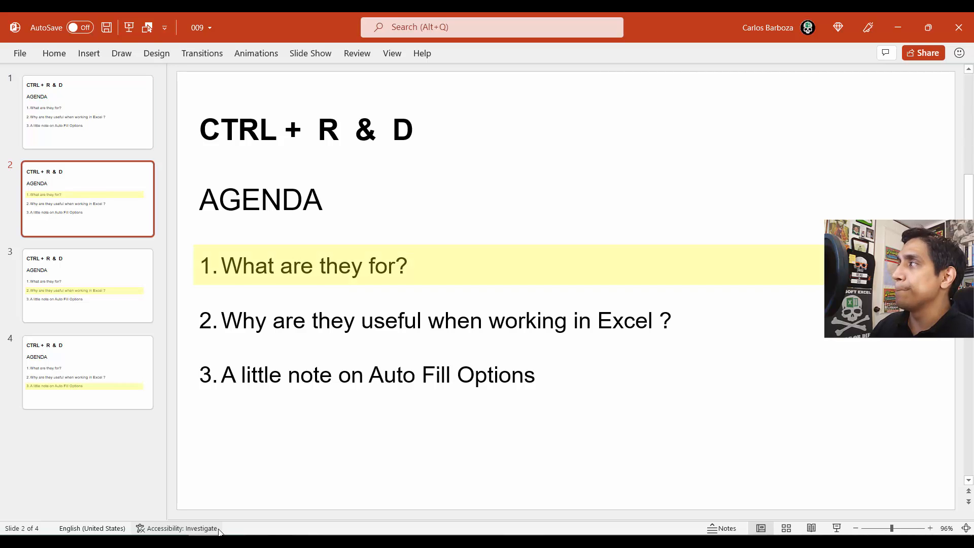
key("Page_Down")
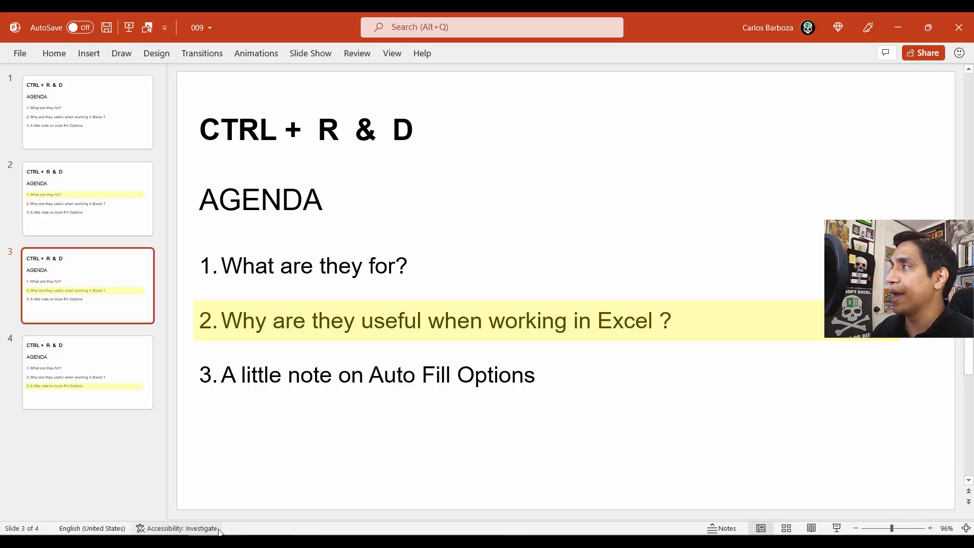
key("Page_Down")
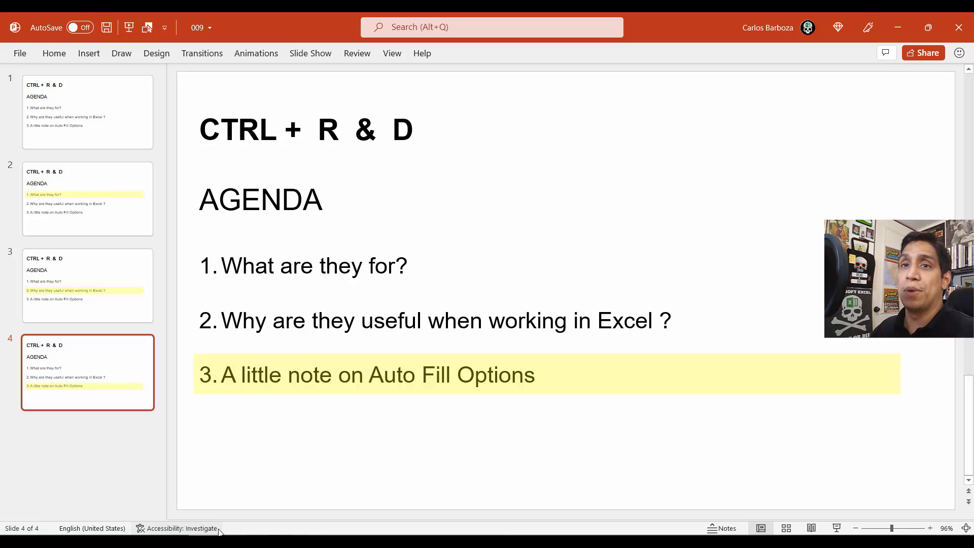
key("Page_Up")
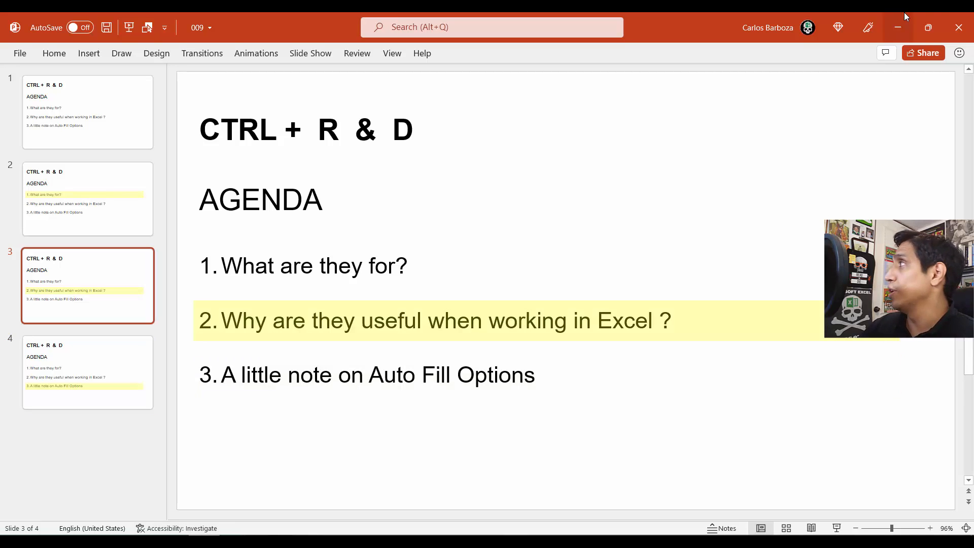
left_click(900, 28)
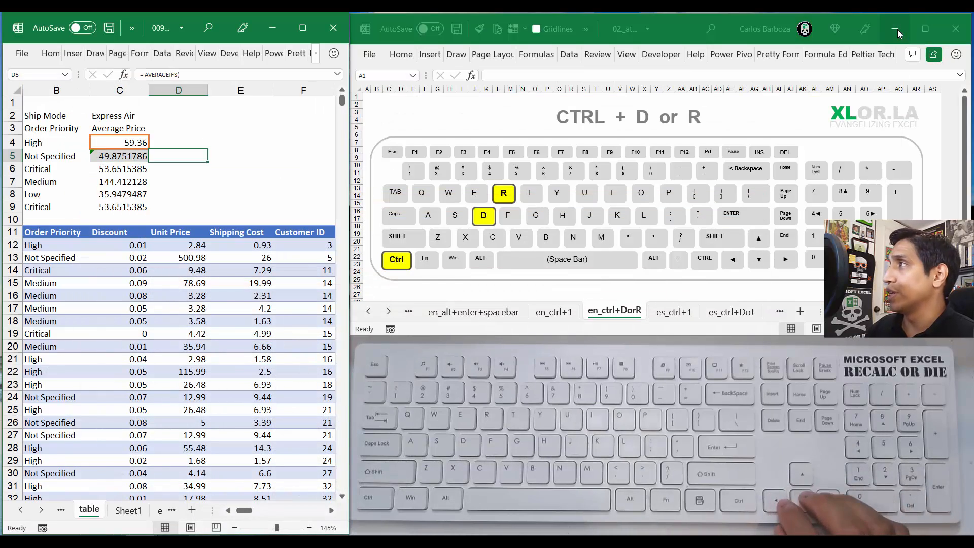
key("Right")
key("Right")
key("Right")
key("Right")
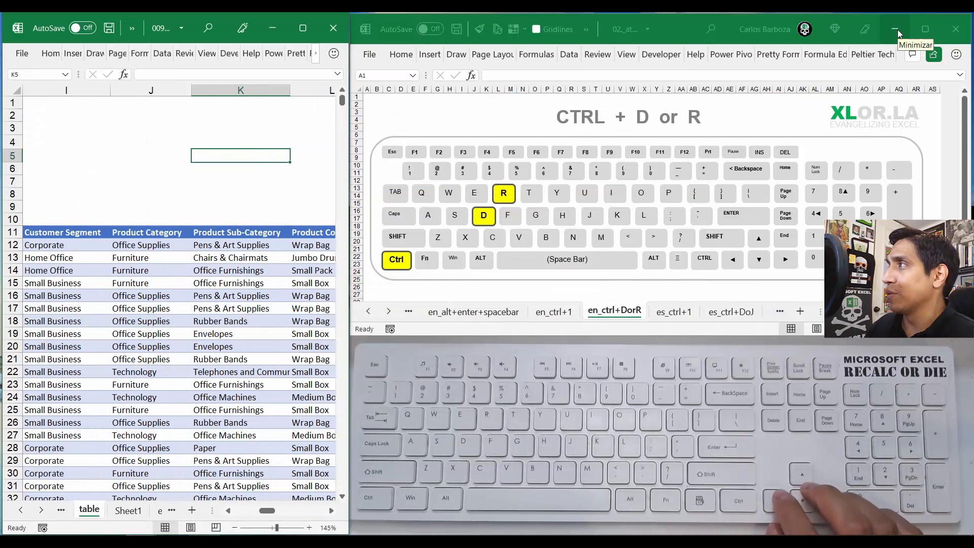
key("Left")
key("Left")
key("Left")
key("Left")
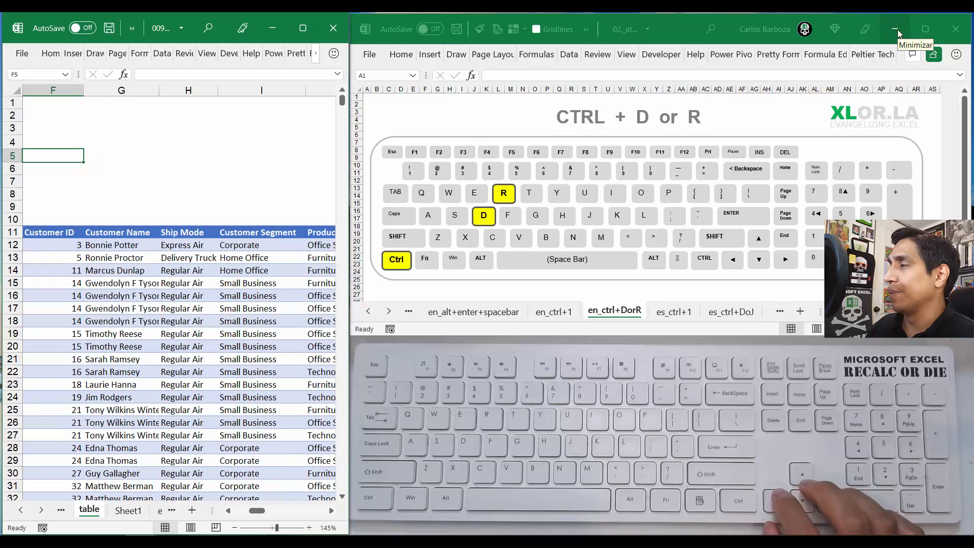
key("Right")
key("Down")
key("Down")
key("Down")
key("Down")
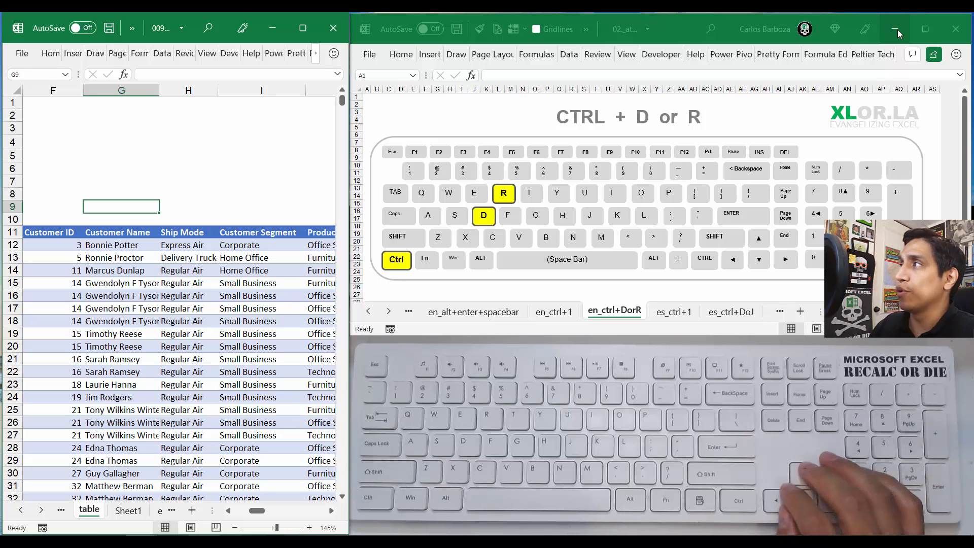
key("Down")
key("Down")
key("Down")
key("Up")
key("Up")
key("Up")
key("Up")
key("Down")
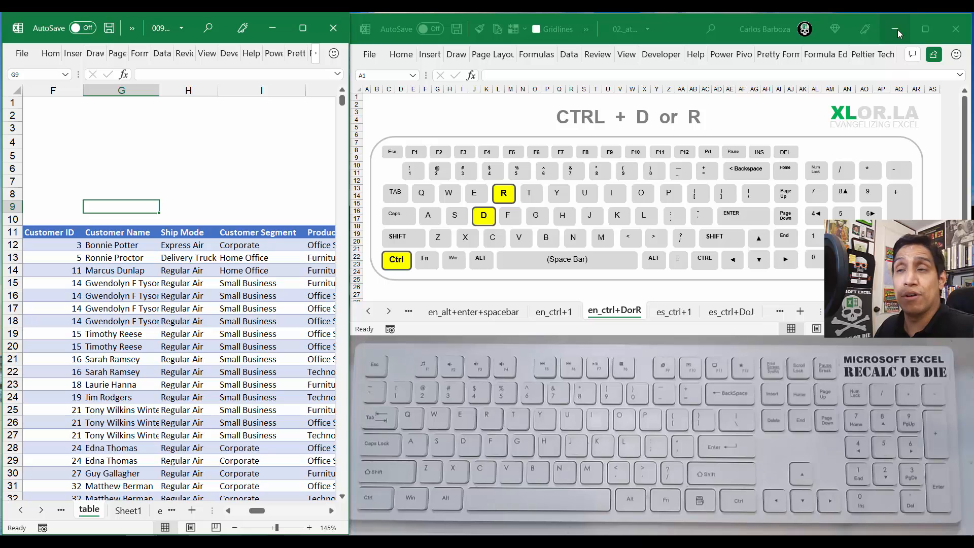
key("Right")
key("Right")
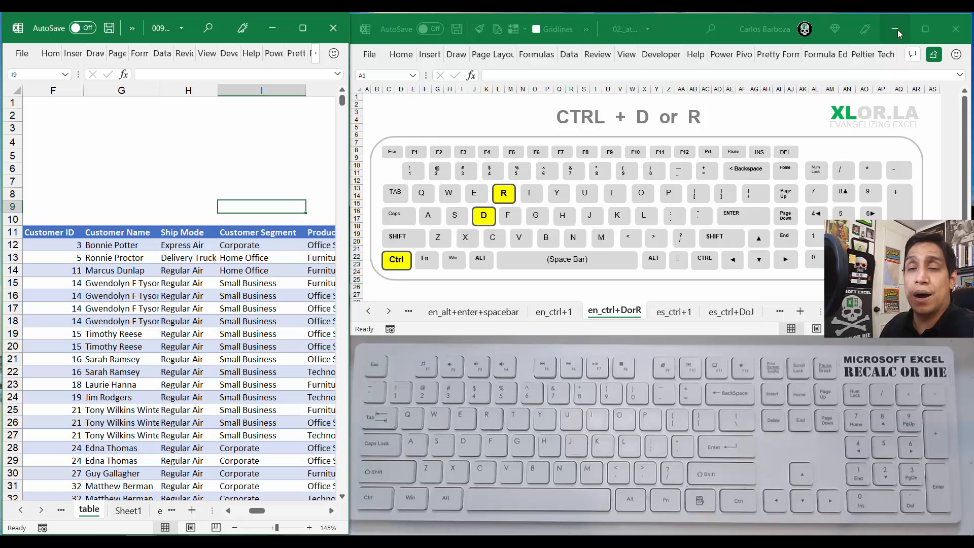
key("Left")
key("Left")
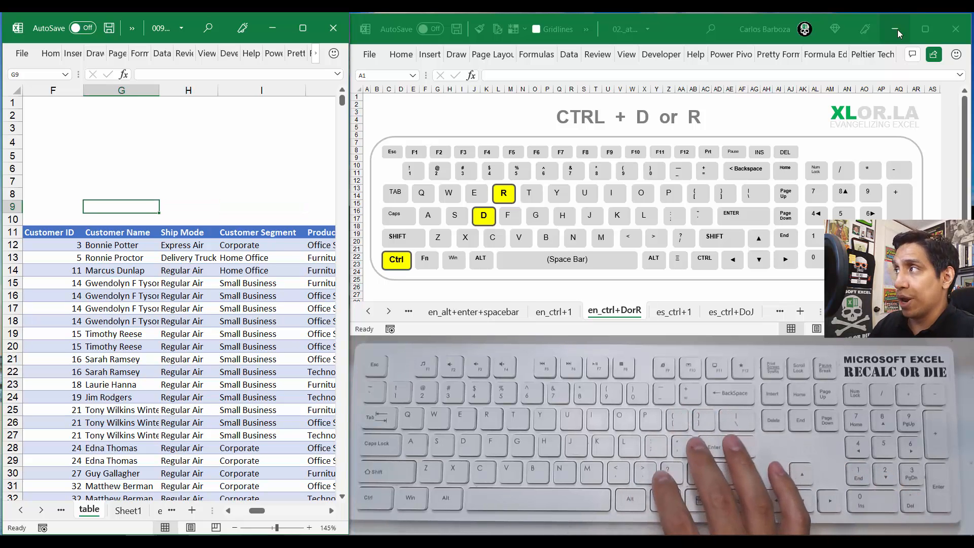
key("ctrl+alt+plus")
key("ctrl+alt+plus")
key("ctrl+alt+plus")
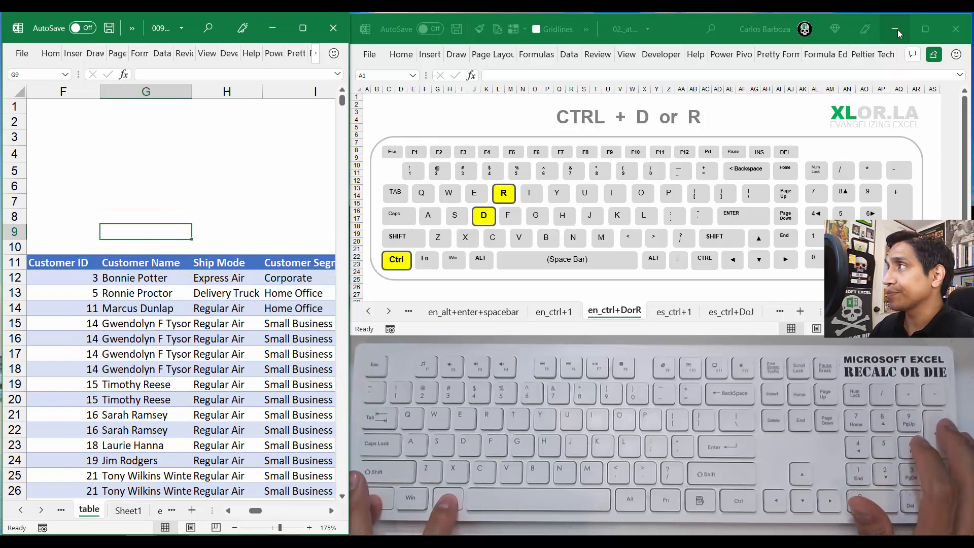
key("Down")
key("Down")
key("Down")
key("Down")
key("Down")
key("Down")
key("Down")
key("Down")
key("Down")
key("Down")
key("Down")
key("Down")
key("Down")
key("Down")
key("Down")
key("Down")
key("Down")
key("Down")
key("Down")
key("Down")
key("Down")
key("Down")
key("Down")
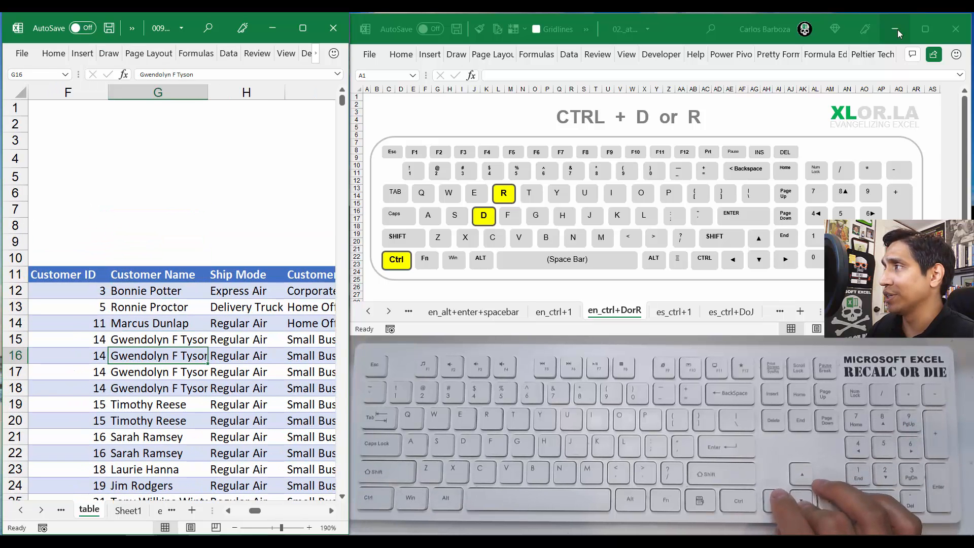
key("Up")
key("Up")
key("Up")
key("Up")
key("Up")
key("Up")
key("Up")
key("Up")
key("Up")
key("Up")
key("Up")
key("Up")
key("Up")
key("Up")
key("Up")
key("Up")
key("Up")
key("Up")
key("Up")
key("Up")
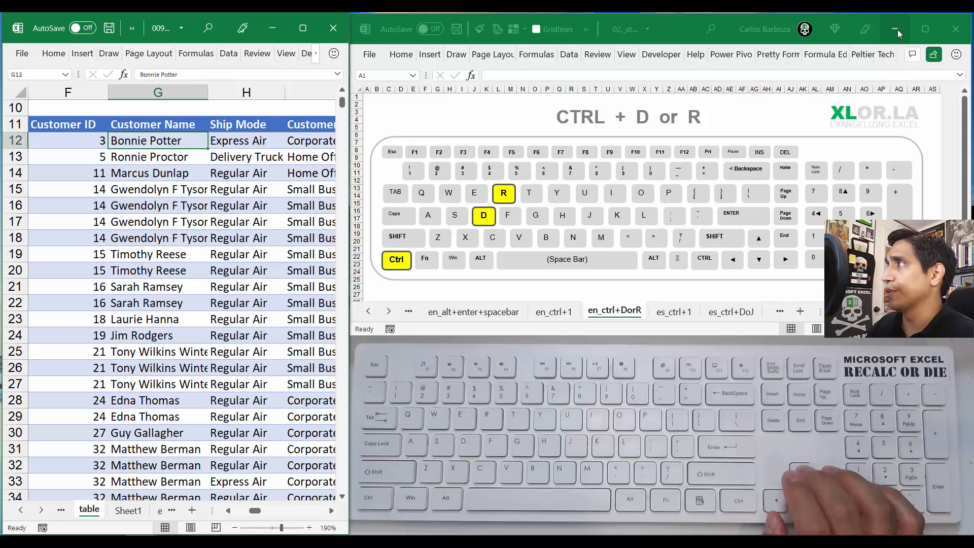
key("Down")
key("Down")
key("Down")
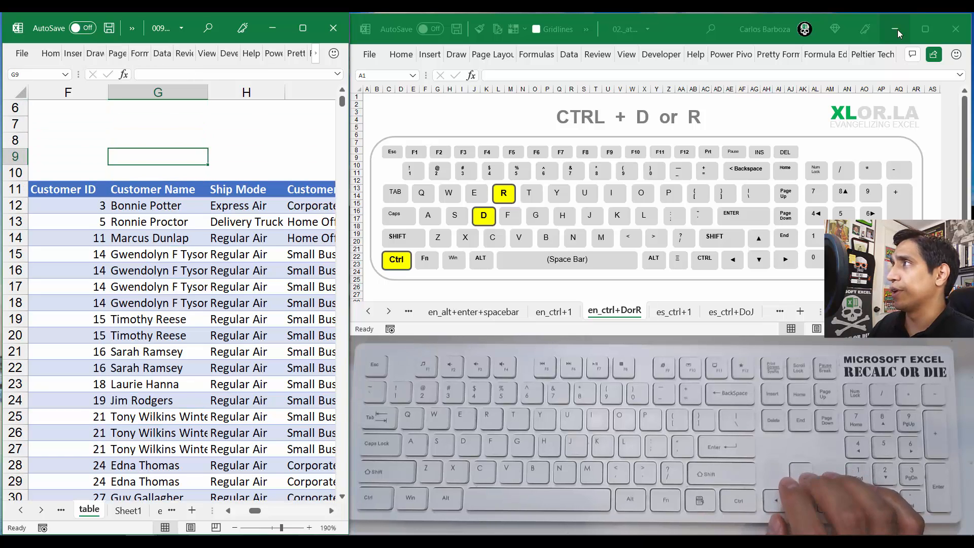
Step: Enter the label "Count unique items" in cell G8 above the table's Customer Name column
key("Up")
key("Up")
key("Down")
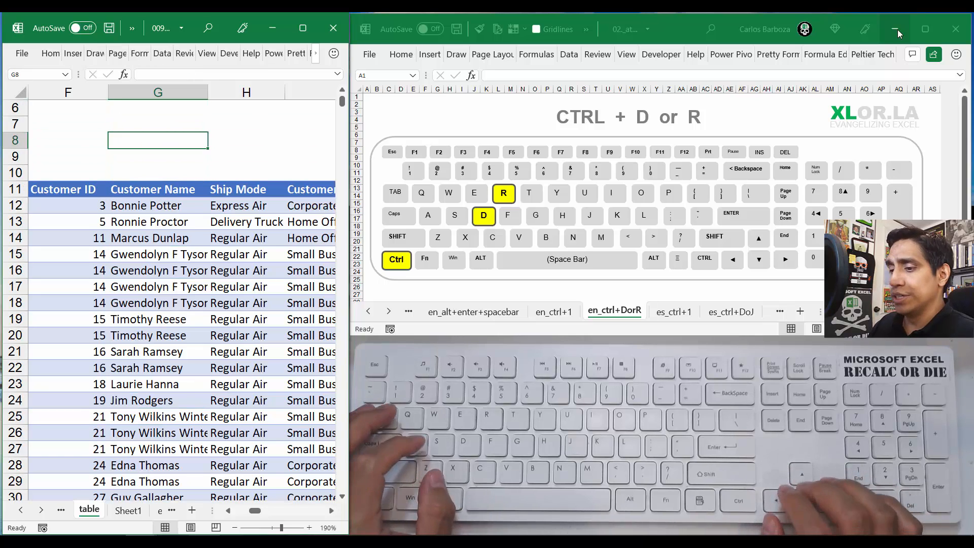
type("Conu")
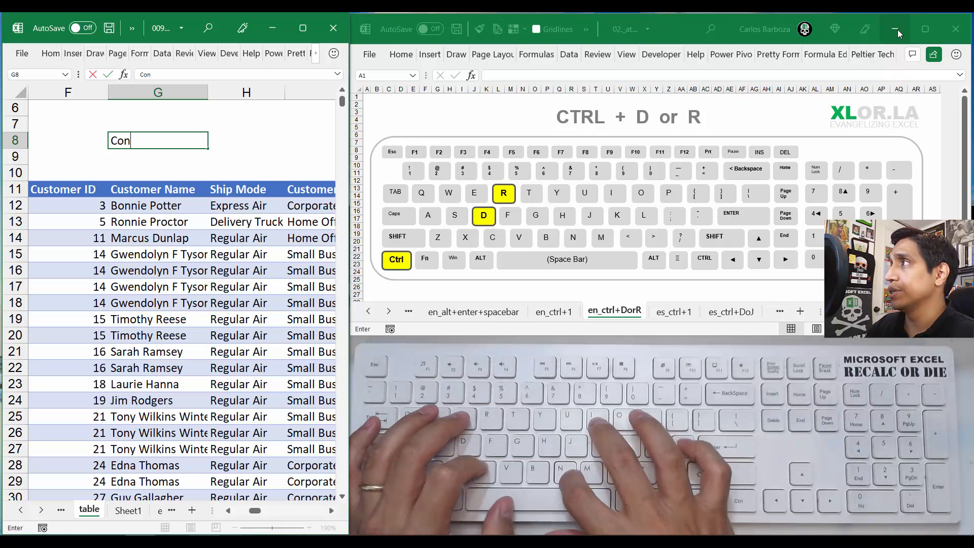
key("BackSpace")
key("BackSpace")
type("unt")
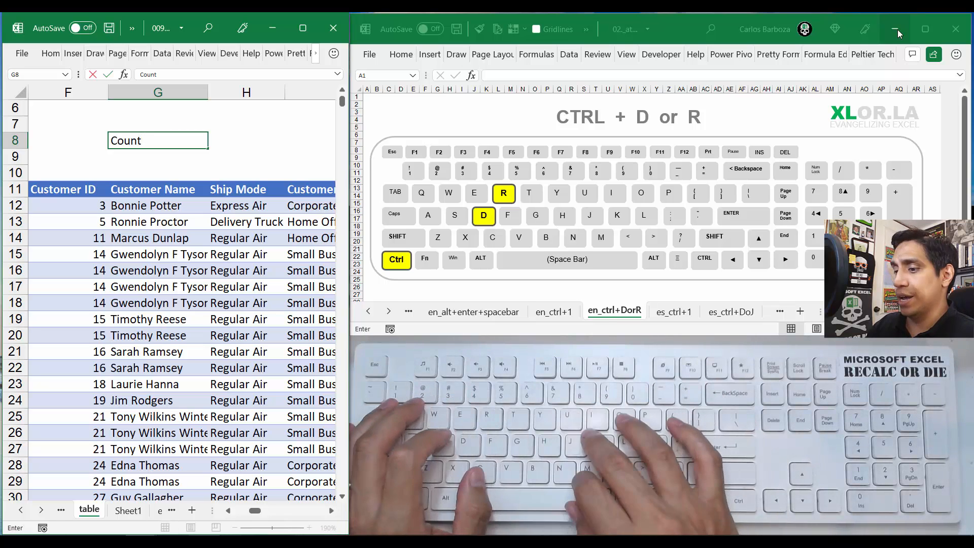
type(" unique items")
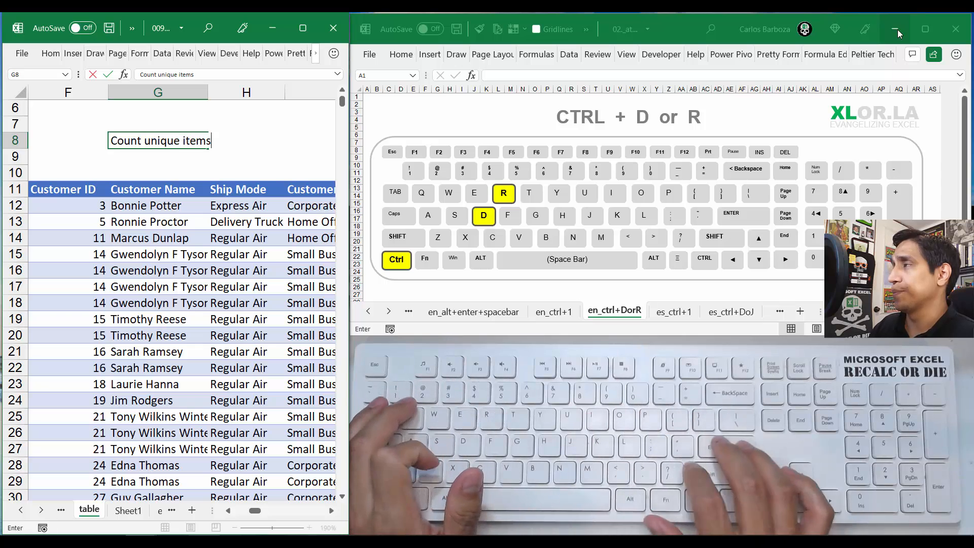
key("Return")
key("Up")
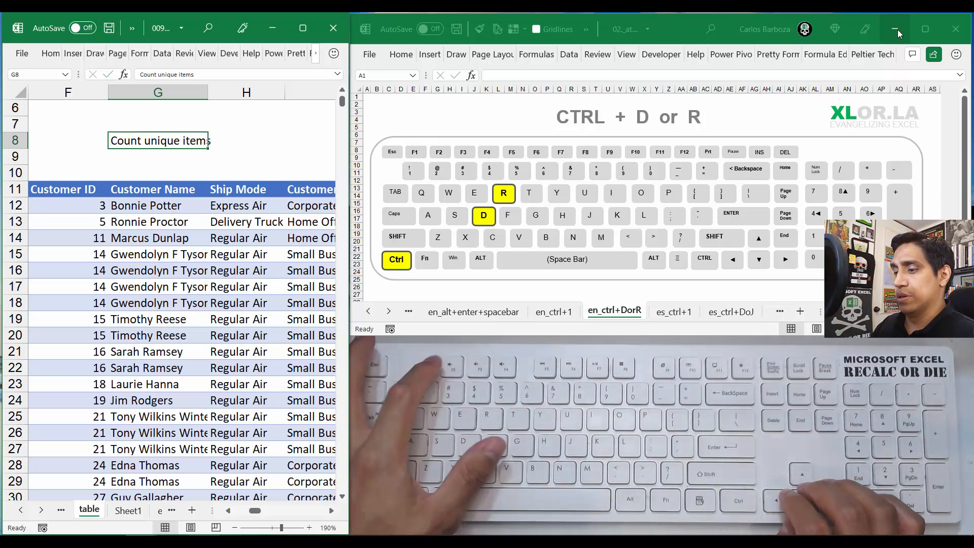
Step: Add a colon to the end of the label in G8 so it reads "Count unique items:"
key("F2")
type(">")
key("Return")
key("Up")
key("F2")
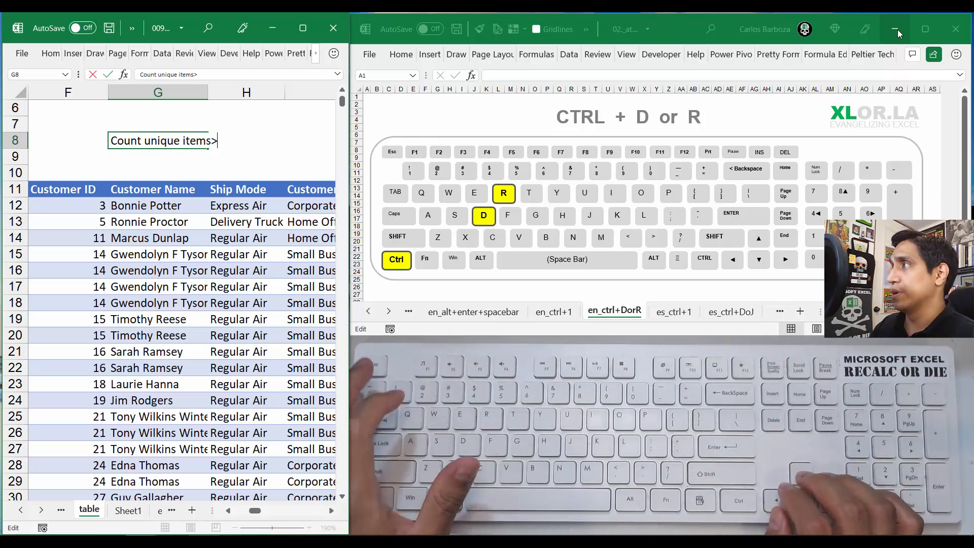
key("BackSpace")
type(":")
key("Return")
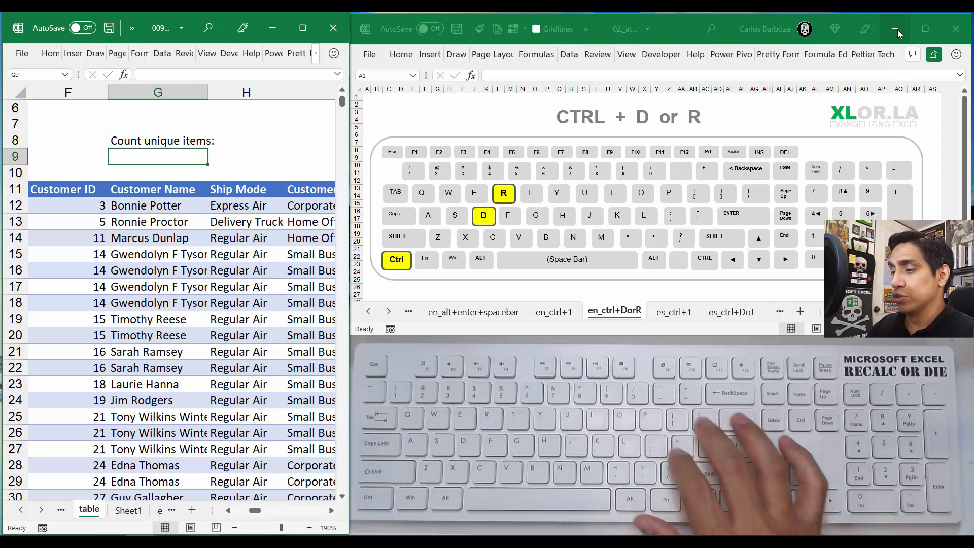
Step: Enter the formula = UNIQUE(data[Customer Name]) in G9, referencing the table's whole Customer Name column
type("=")
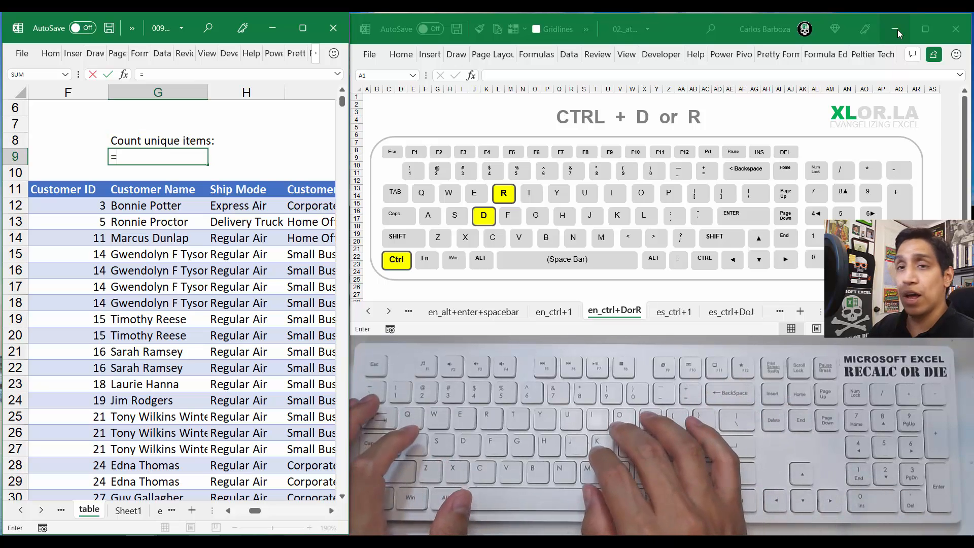
type(" uni")
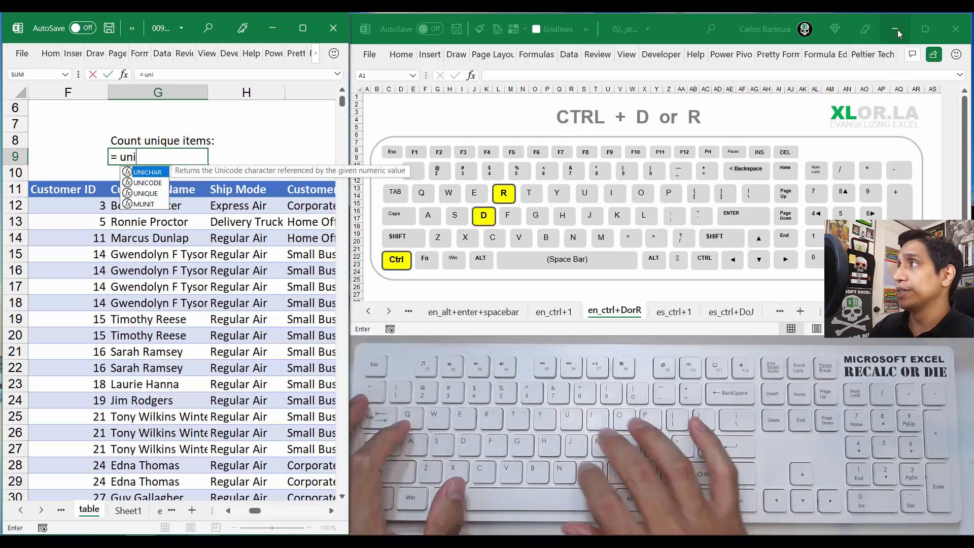
key("Tab")
key("Down")
key("Down")
key("Down")
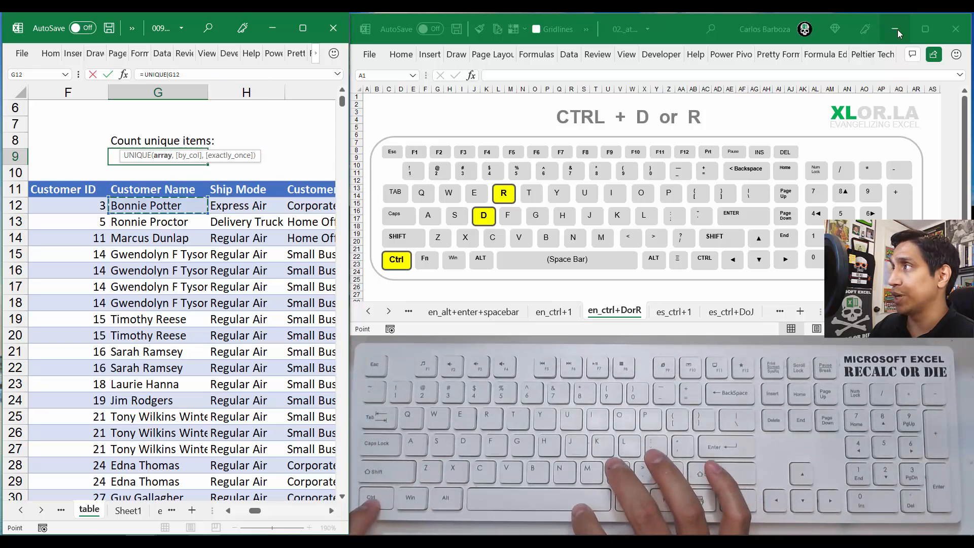
key("ctrl+shift+Down")
key("ctrl+BackSpace")
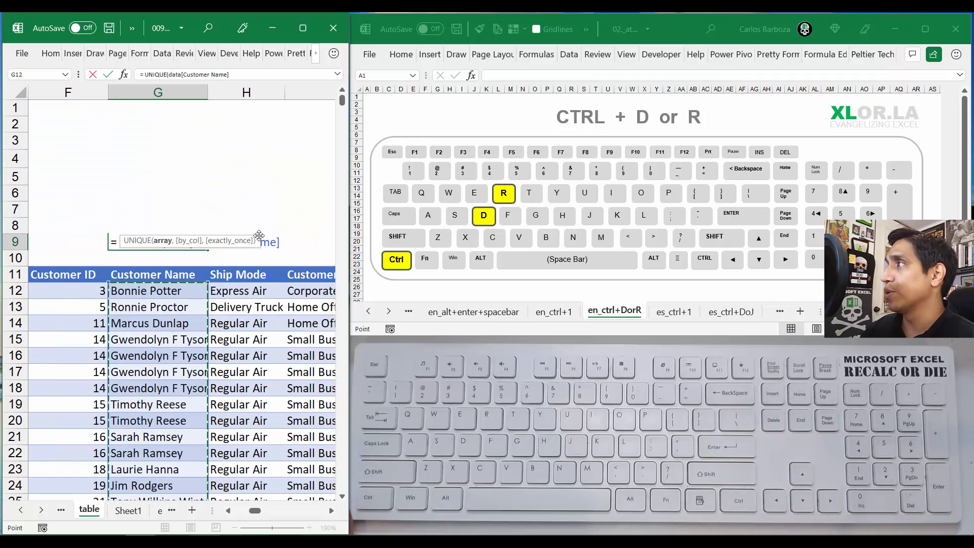
left_click_drag(246, 244, 247, 216)
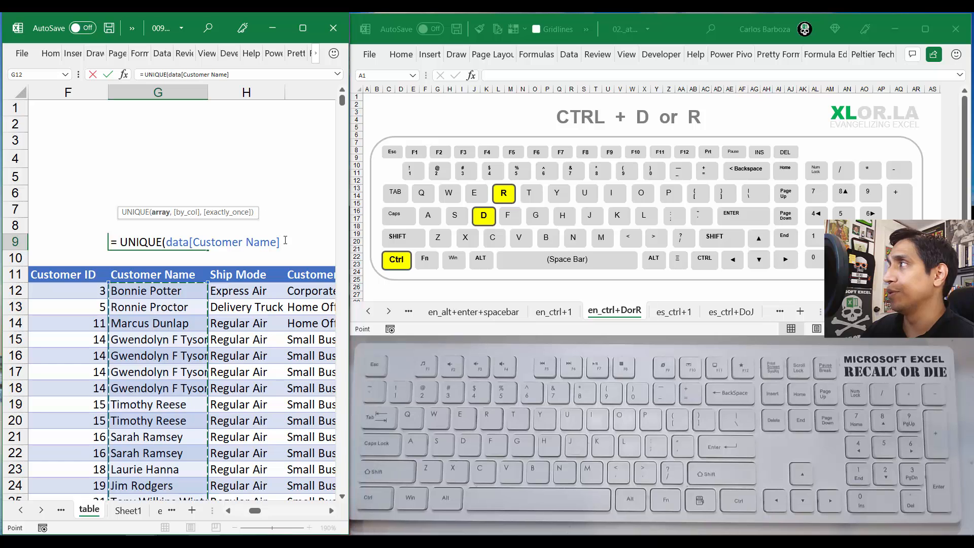
type(")")
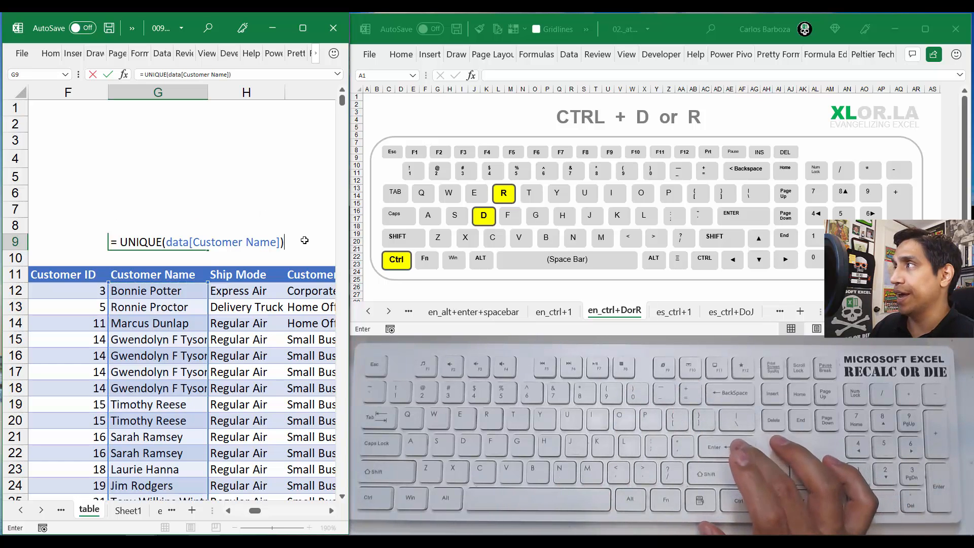
key("Return")
key("Up")
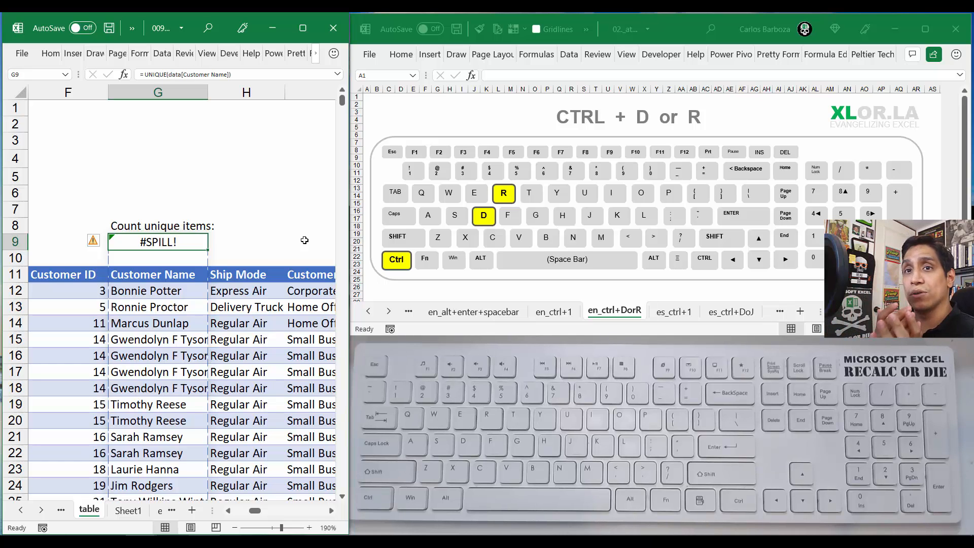
Step: Wrap G9's UNIQUE formula in COUNTA so it reads = COUNTA( UNIQUE(data[Customer Name]) )
key("F2")
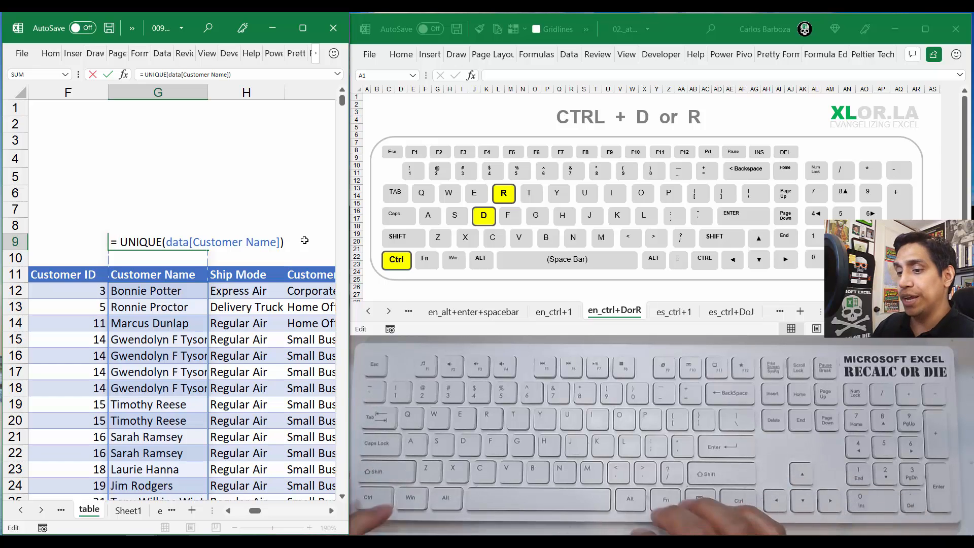
type("coun")
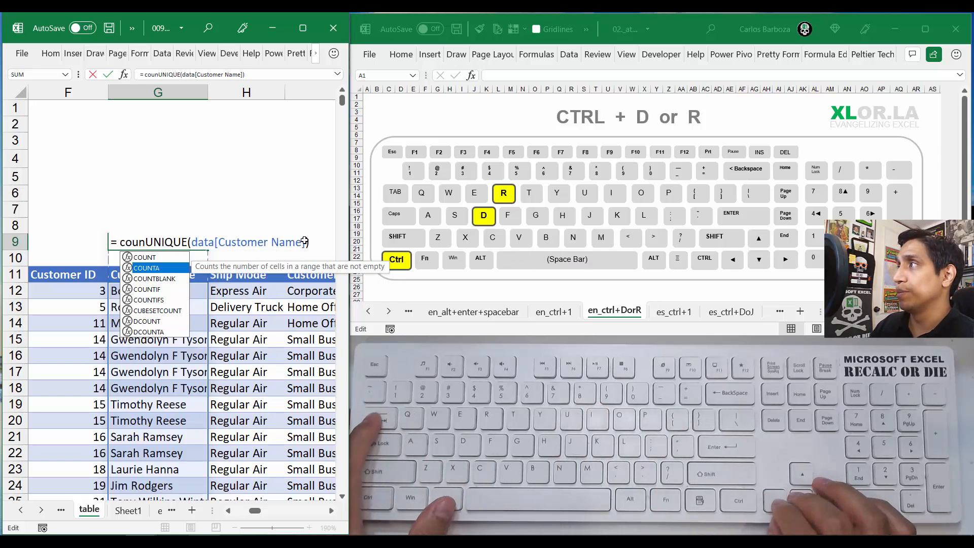
key("Down")
key("Tab")
key("End")
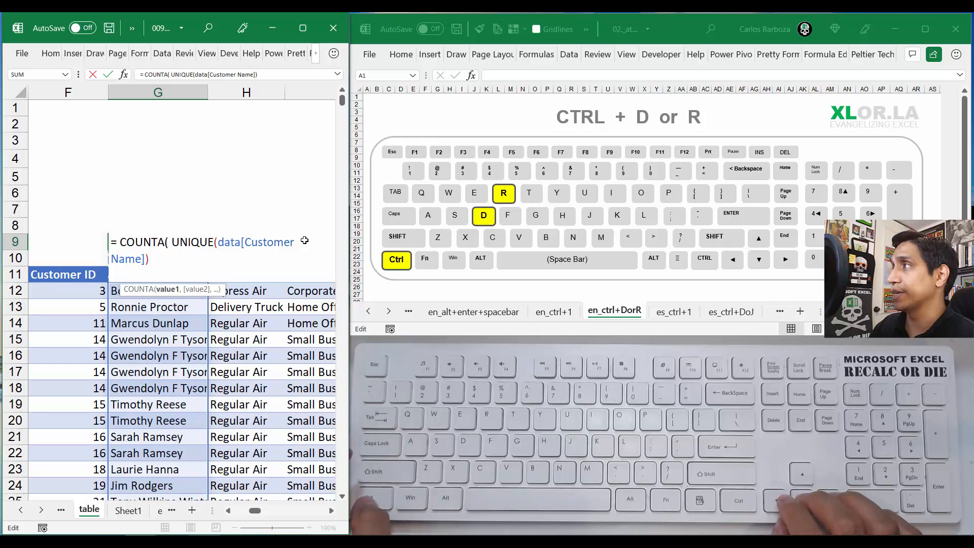
type(")")
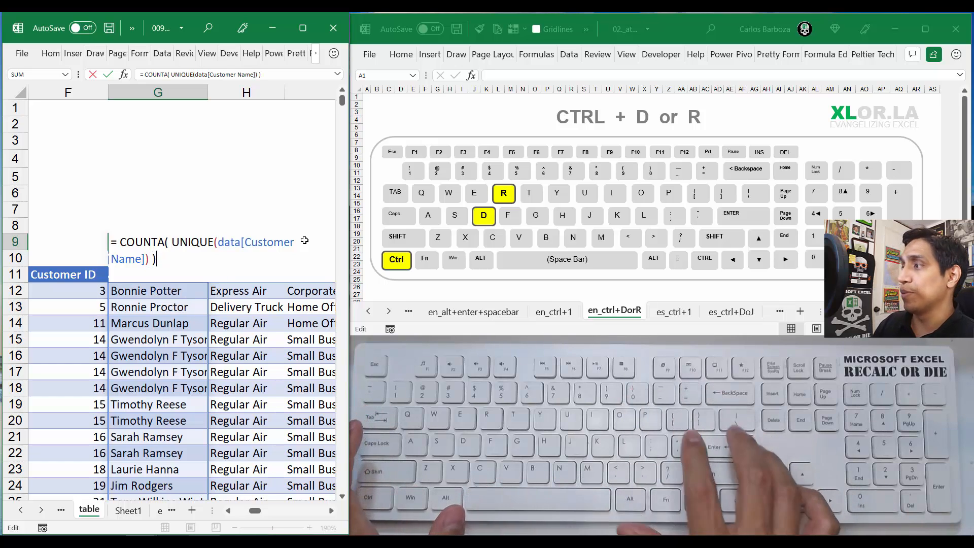
key("ctrl+Return")
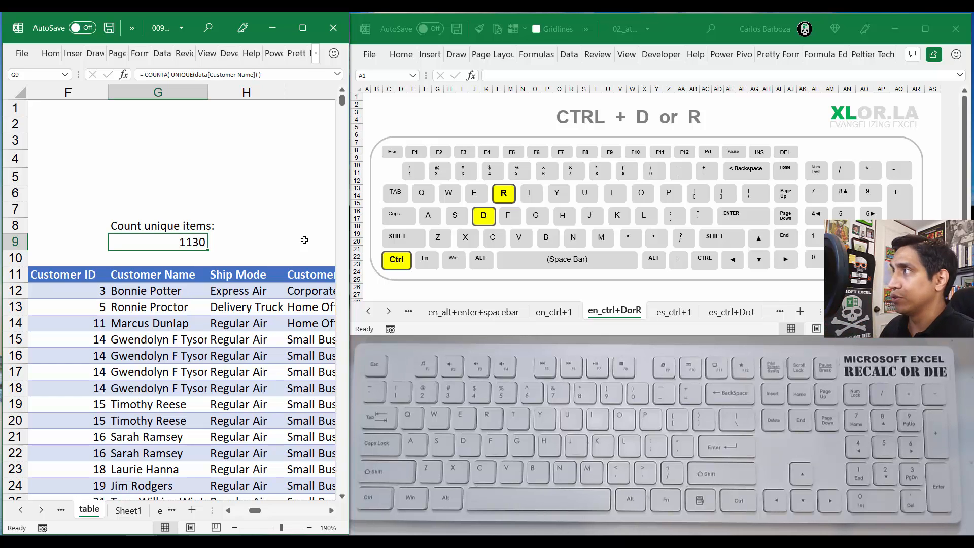
key("ctrl+c")
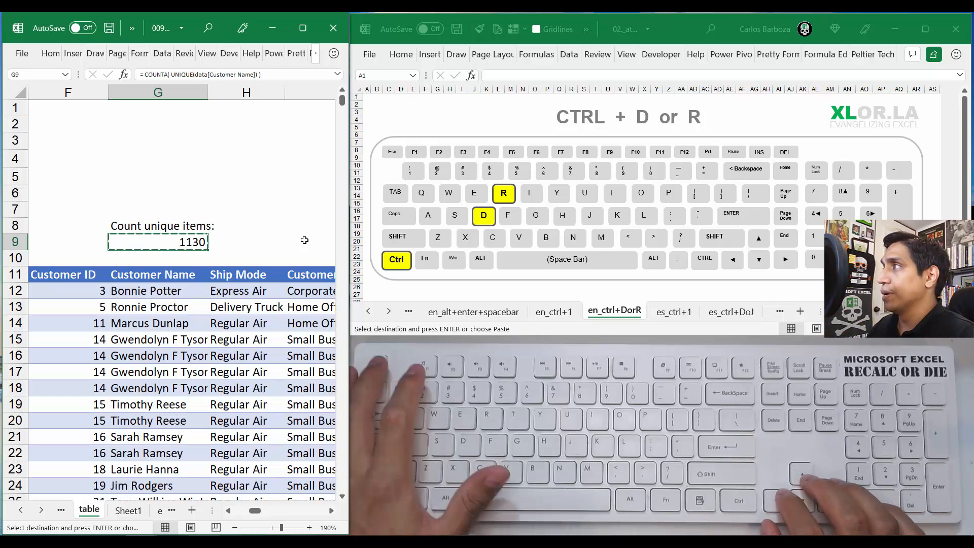
key("Escape")
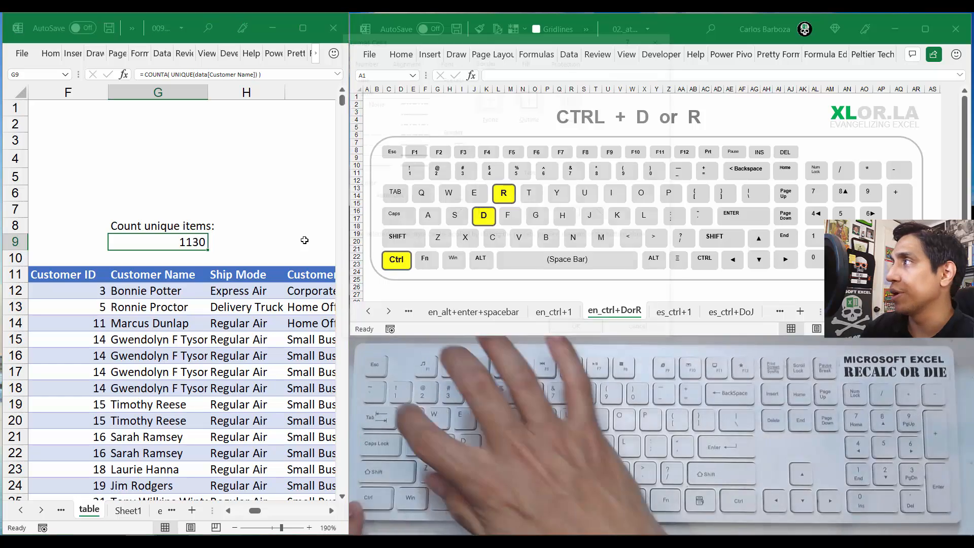
Step: In G9's cell formatting, choose the Number category with 0 decimal places and the 1000 separator
key("ctrl+1")
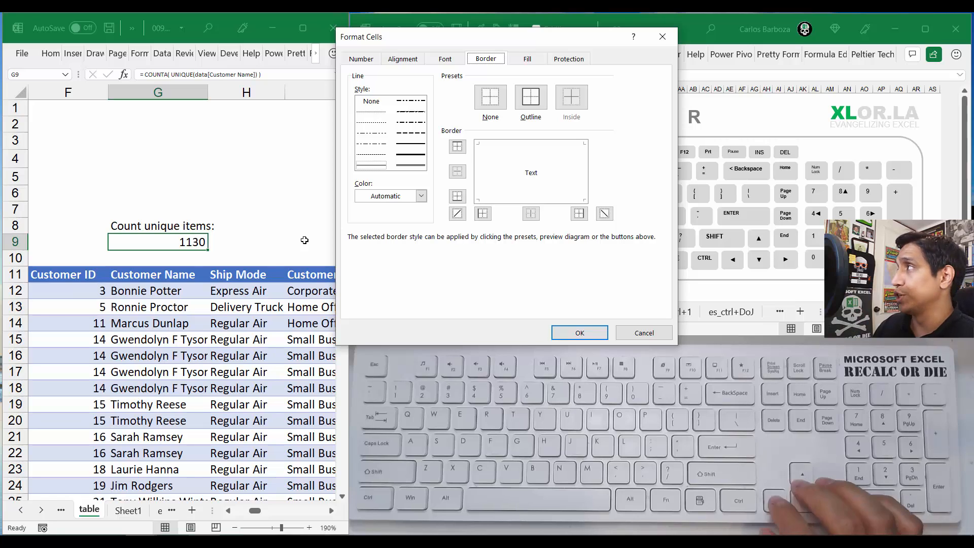
key("Left")
key("Left")
key("Left")
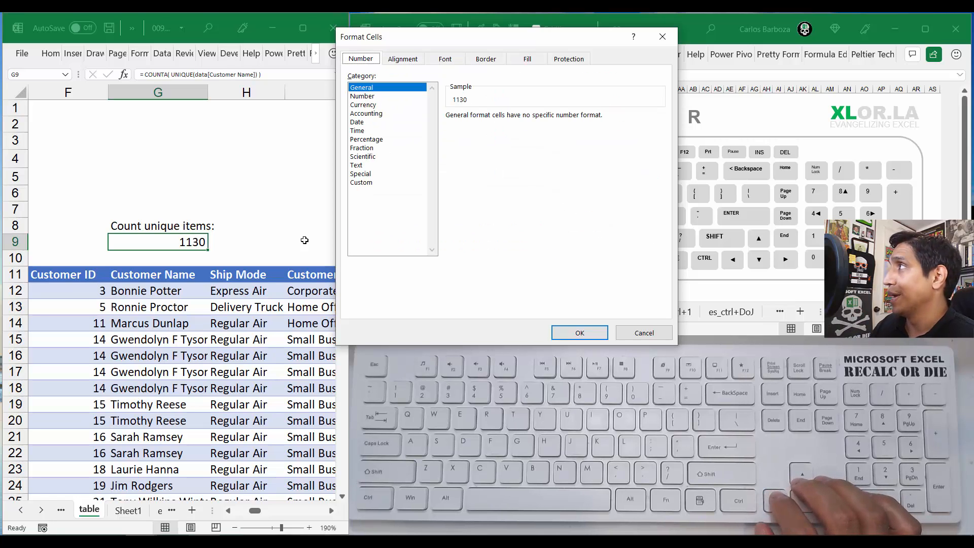
key("Tab")
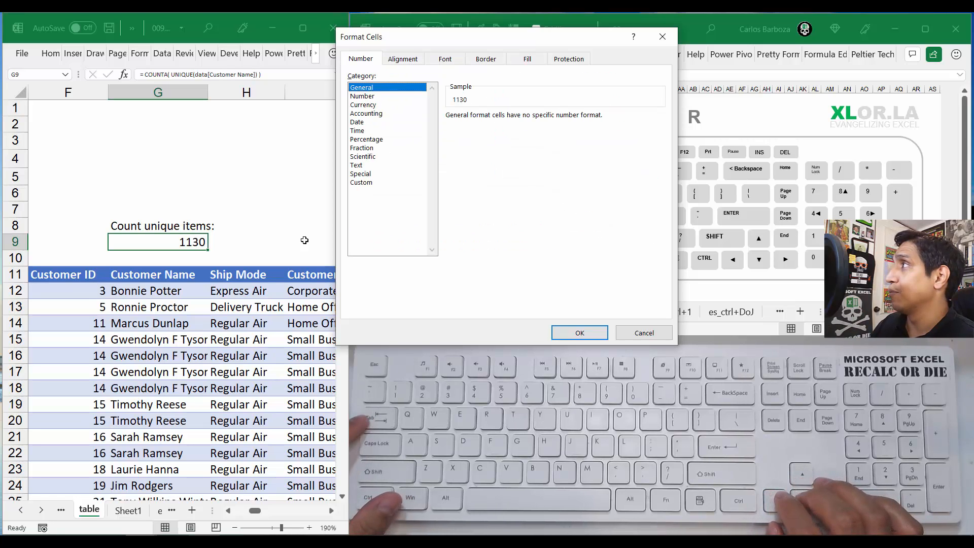
key("Down")
key("Tab")
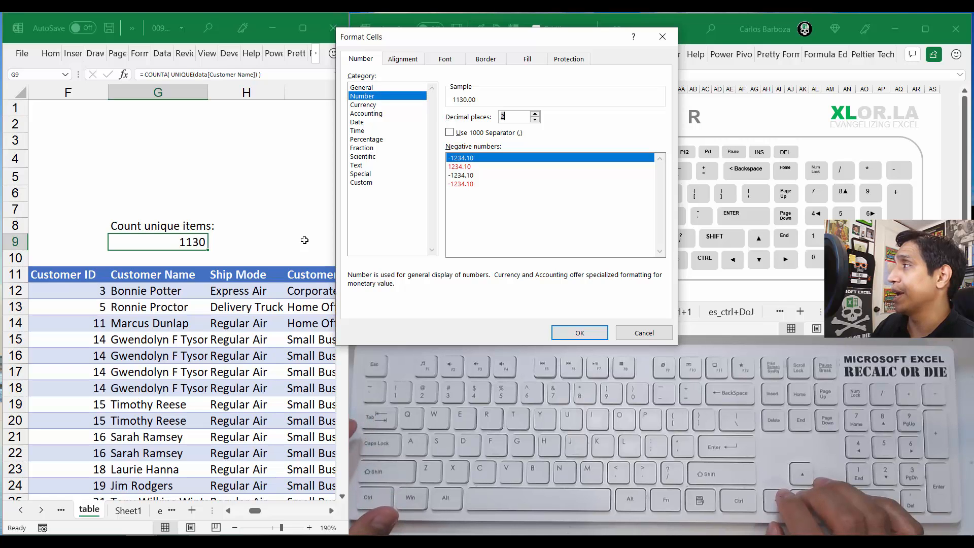
key("Down")
key("Down")
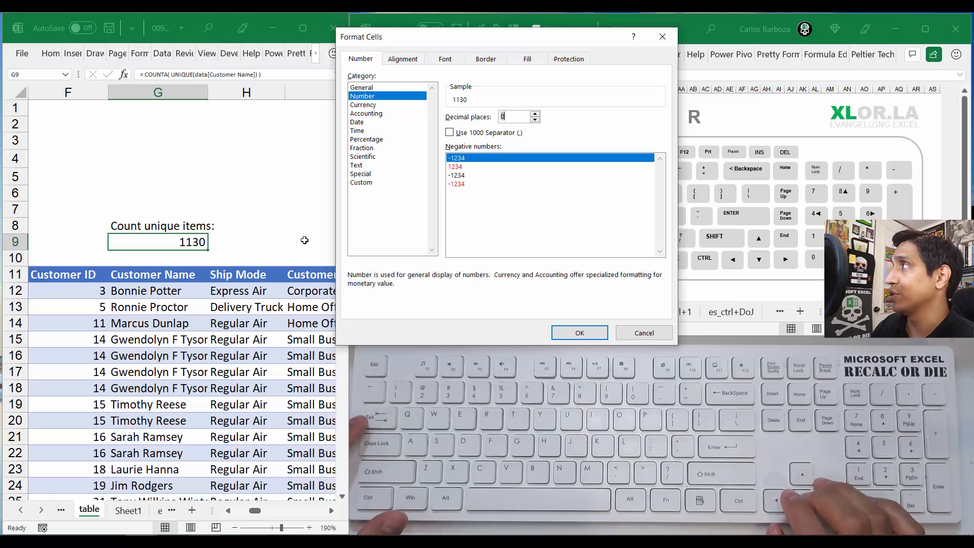
key("Tab")
key("space")
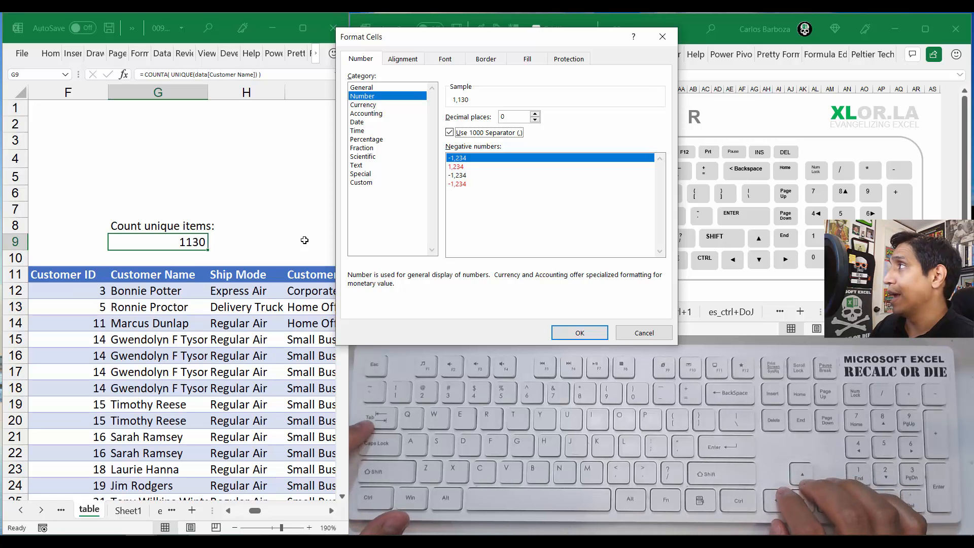
Step: Add a light grey outline border to G9 in the cell formatting
key("shift+Tab")
key("shift+Tab")
key("shift+Tab")
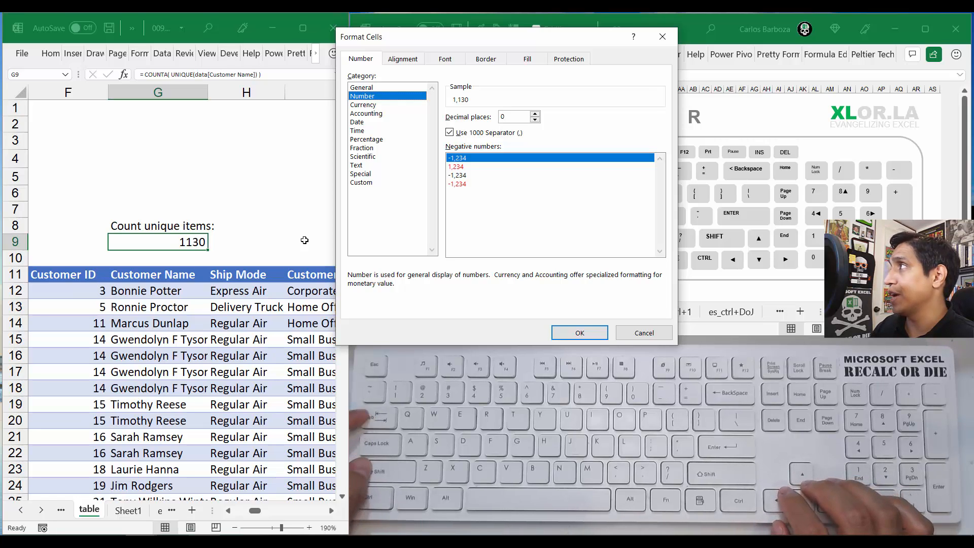
key("Right")
key("Right")
key("Right")
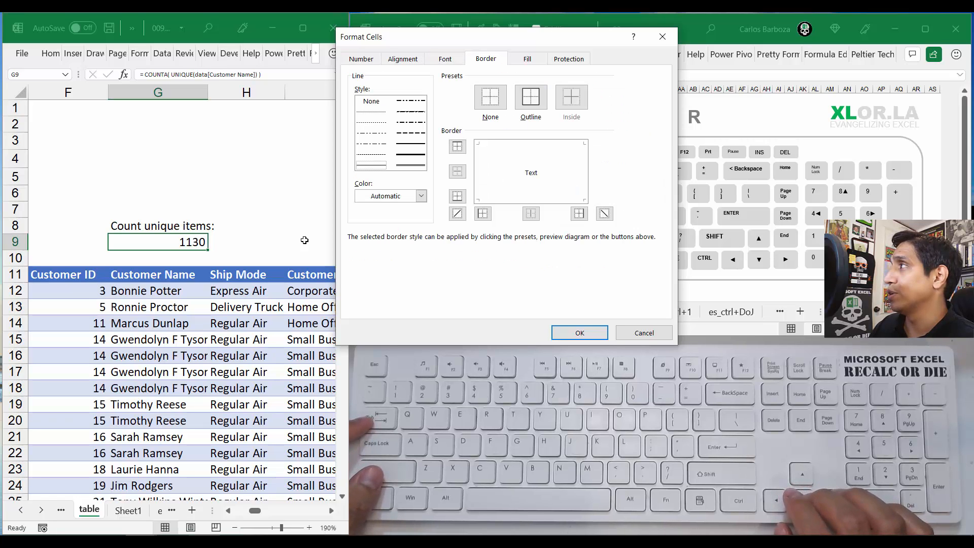
key("alt+c")
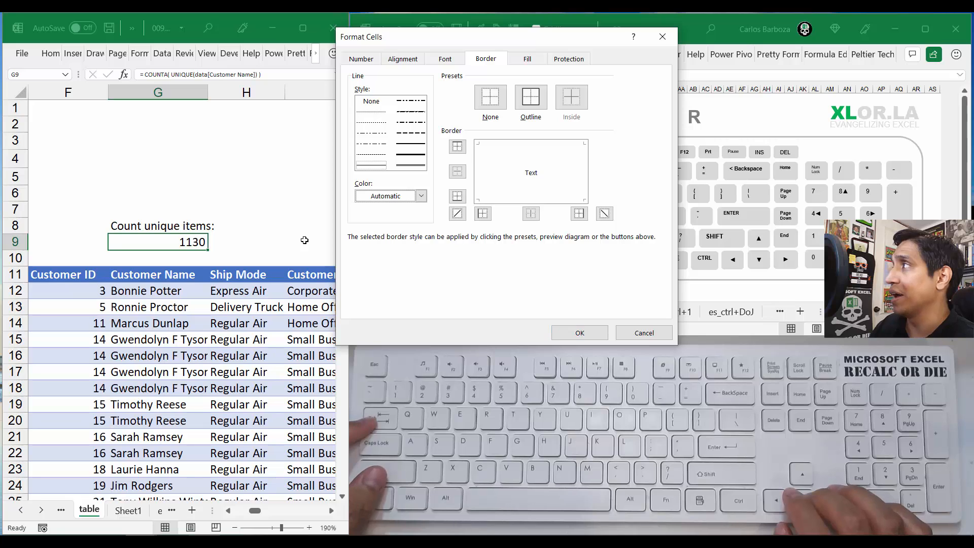
key("alt+Down")
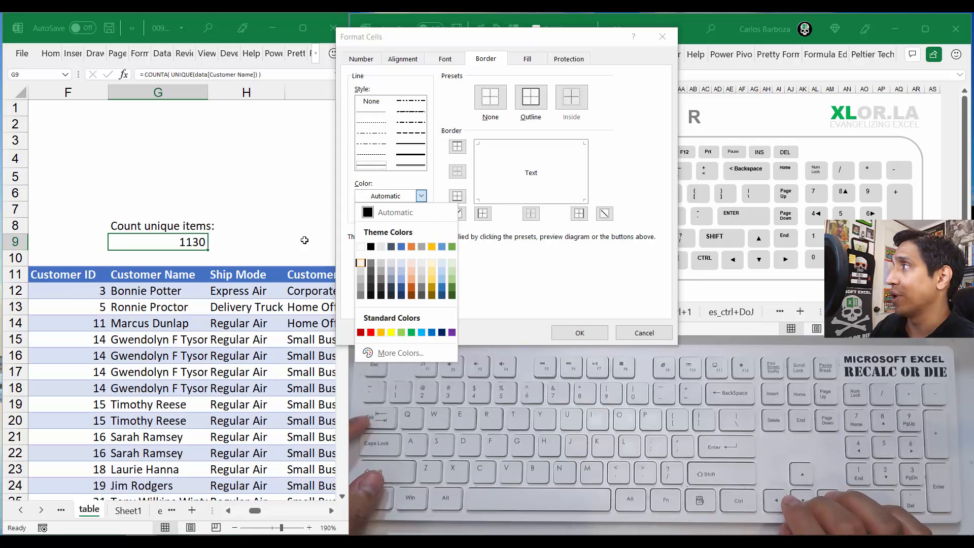
key("Down")
key("space")
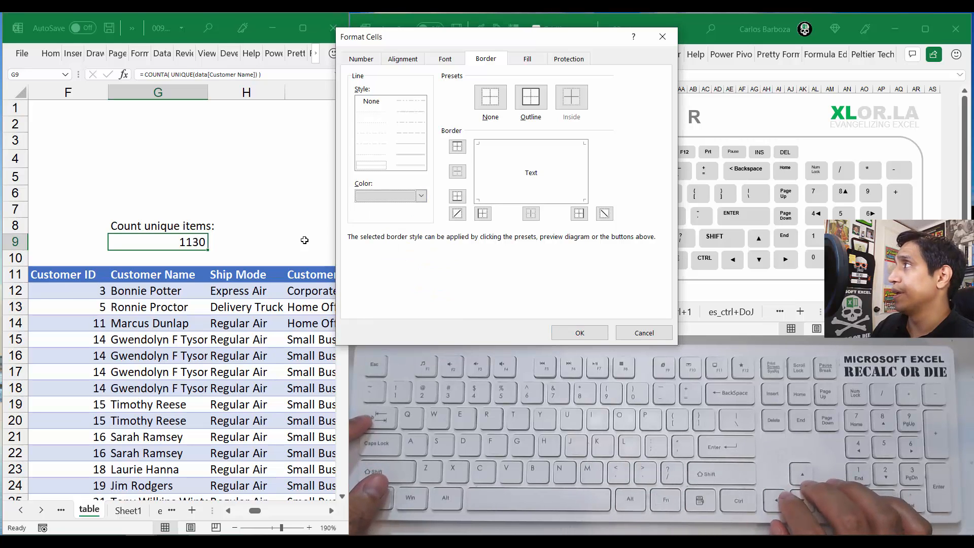
key("Tab")
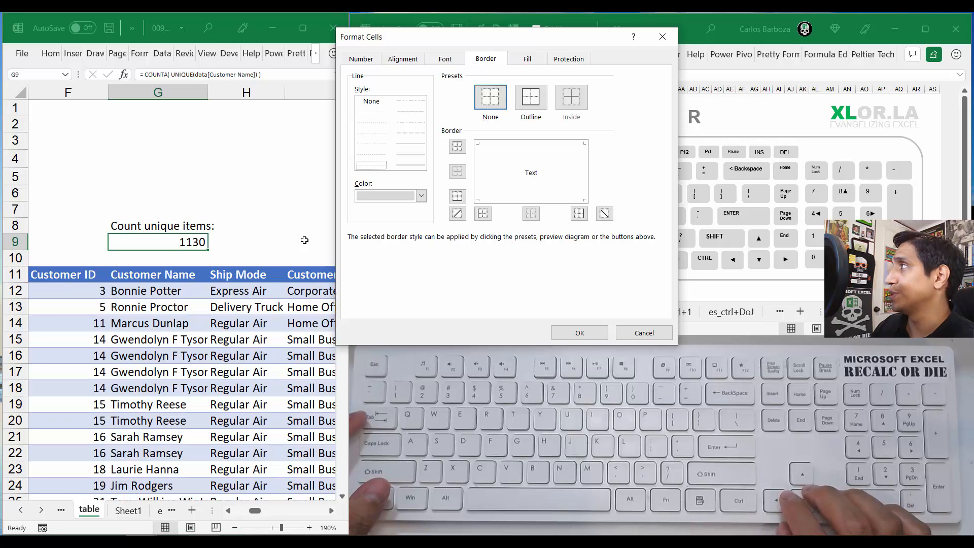
key("Right")
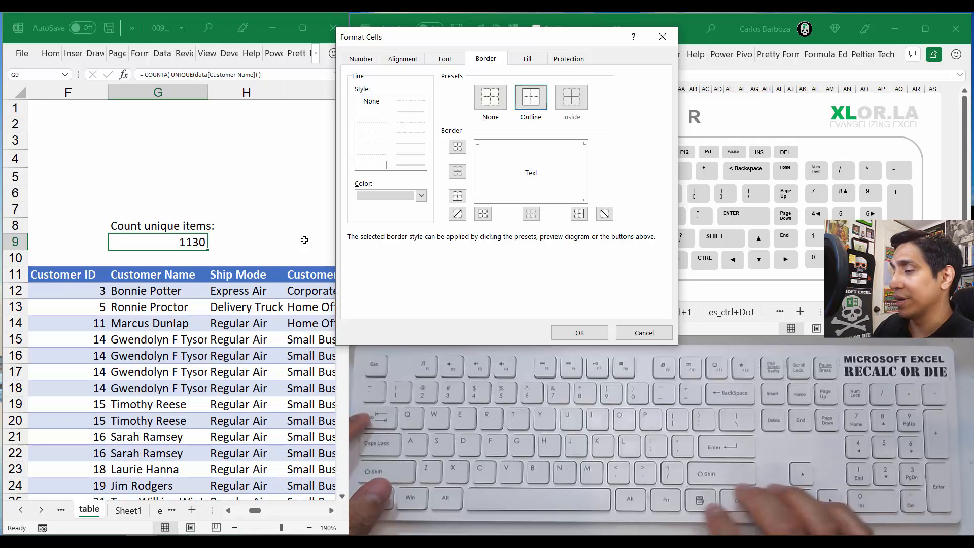
key("space")
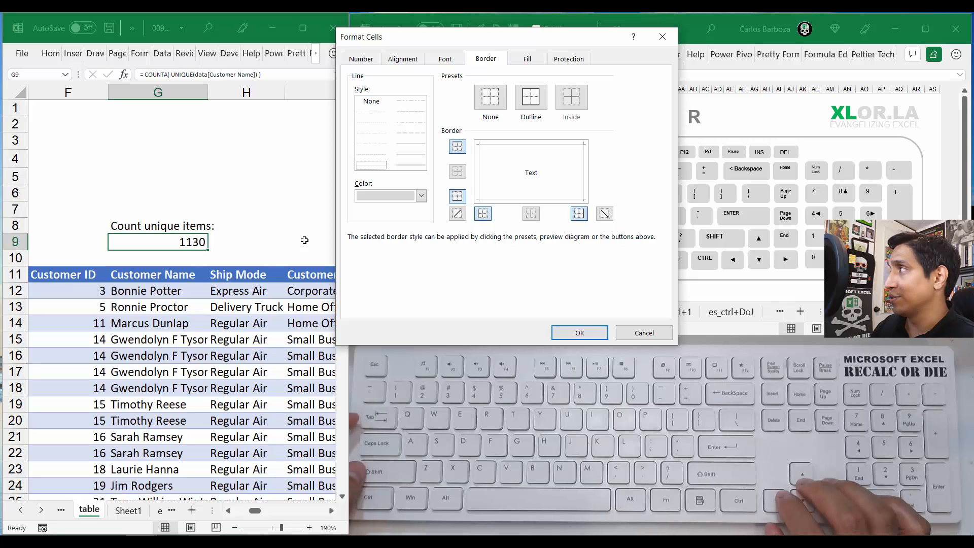
key("Tab")
key("shift+Tab")
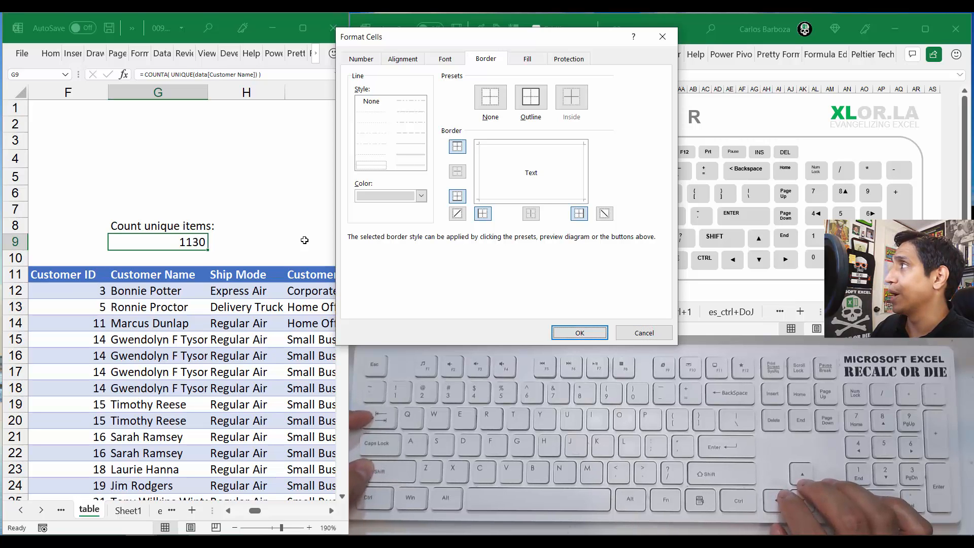
key("shift+Tab")
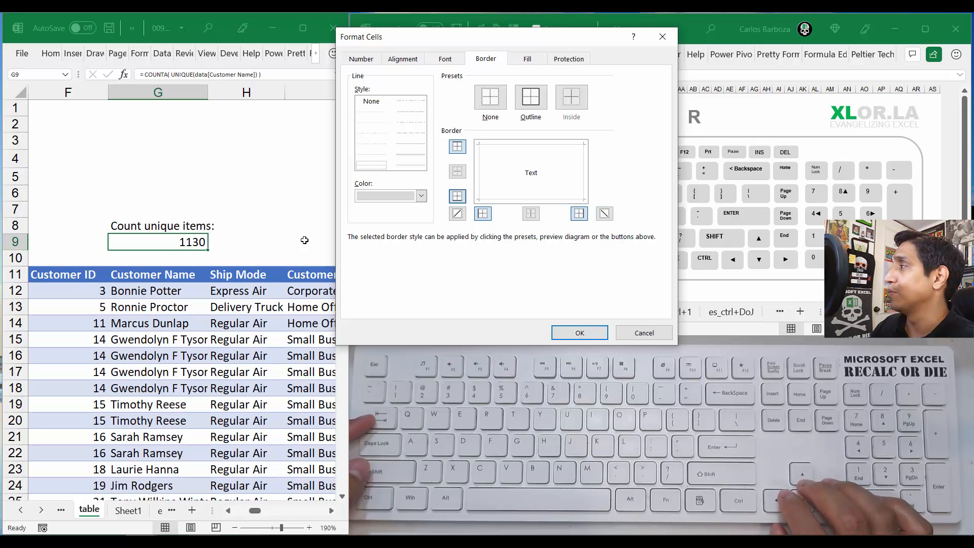
key("Tab")
key("Tab")
key("Tab")
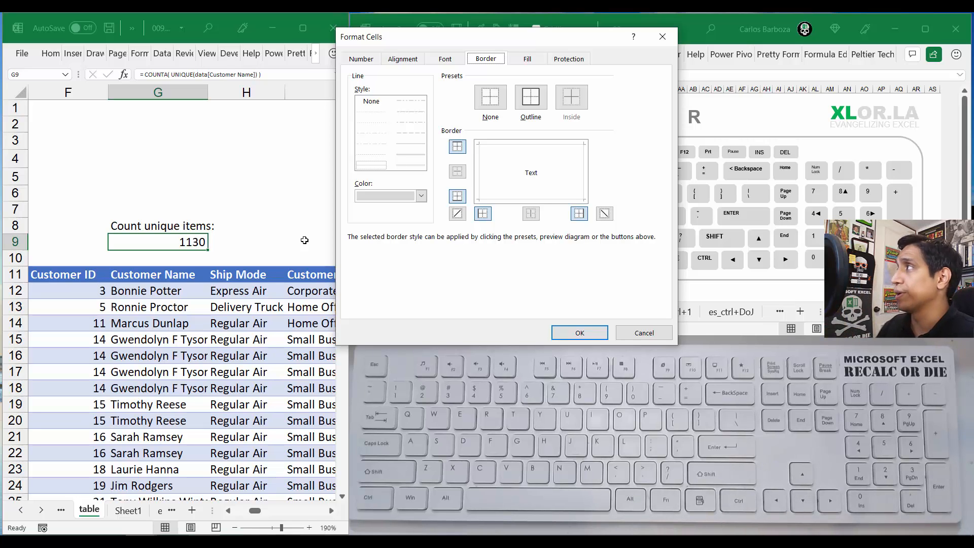
key("ctrl+Page_Up")
key("ctrl+Page_Down")
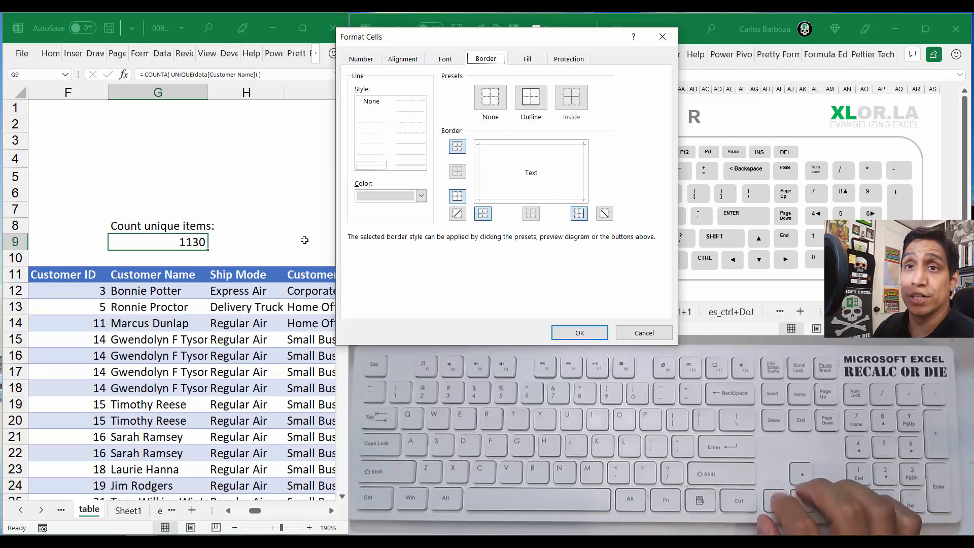
key("ctrl+Page_Up")
key("ctrl+Page_Down")
key("ctrl+Page_Down")
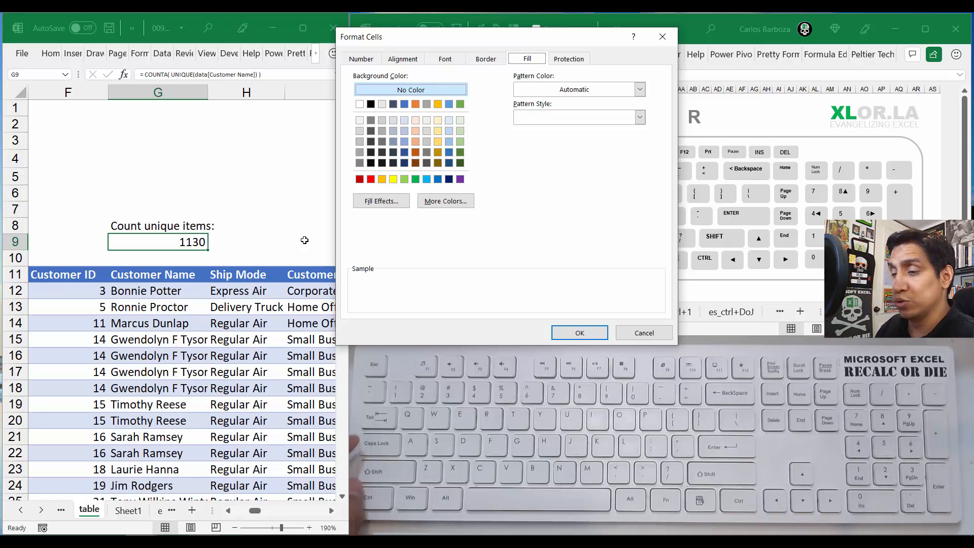
Step: Give G9 the lightest blue background fill and apply the pending cell formatting
key("Tab")
key("Down")
key("Right")
key("Right")
key("Right")
key("Right")
key("Right")
key("Right")
key("Right")
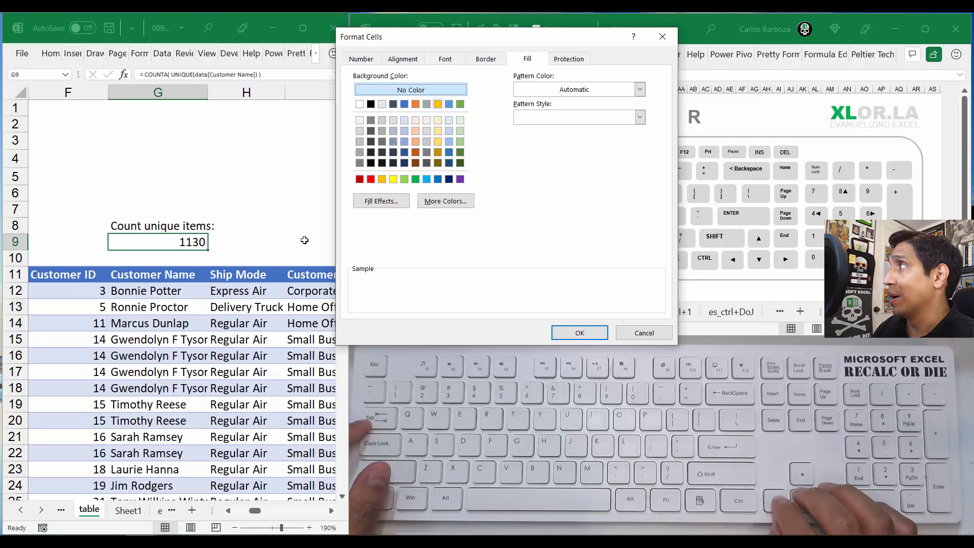
key("Right")
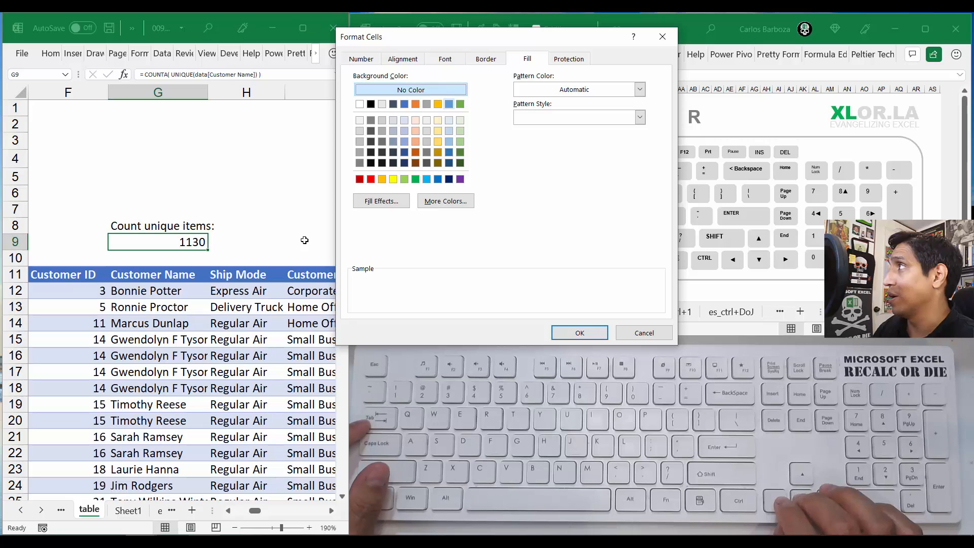
key("Down")
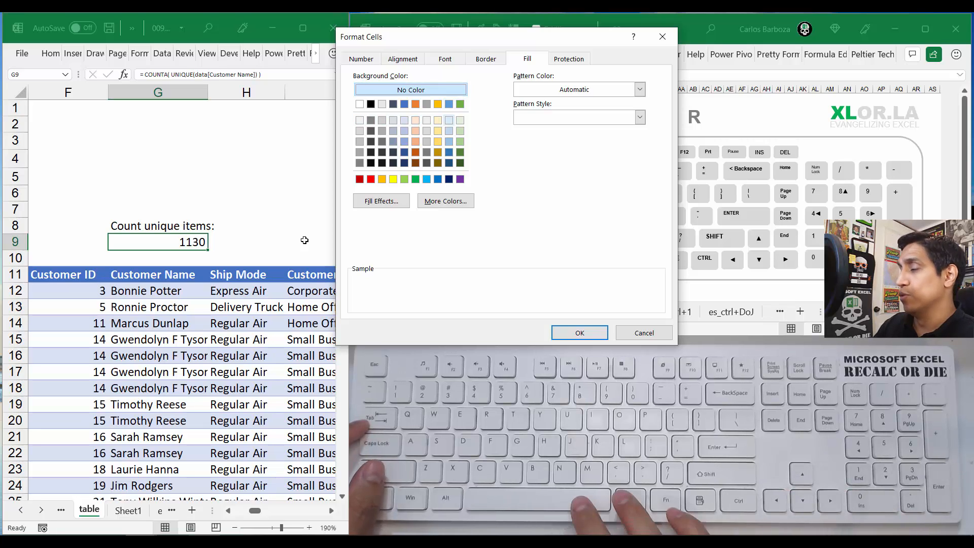
key("space")
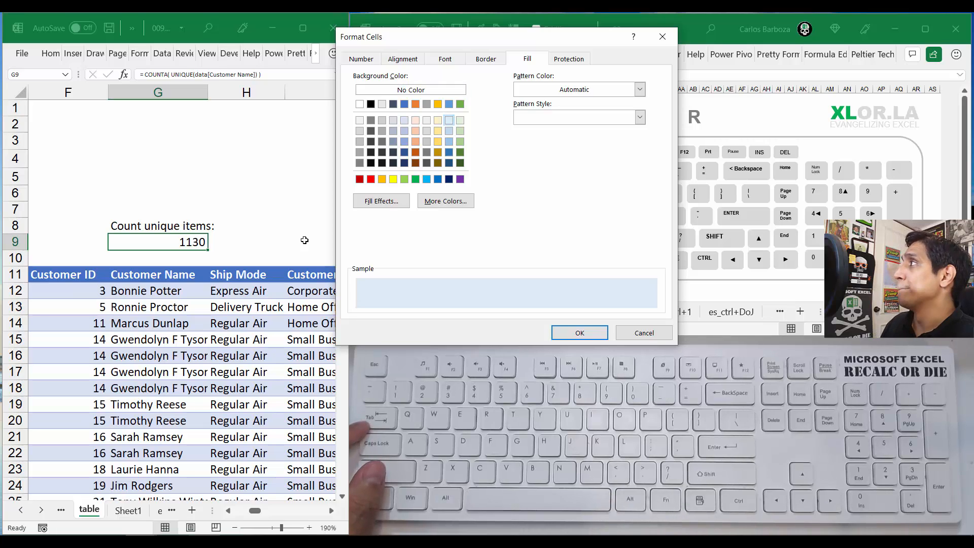
key("Tab")
key("Tab")
key("Tab")
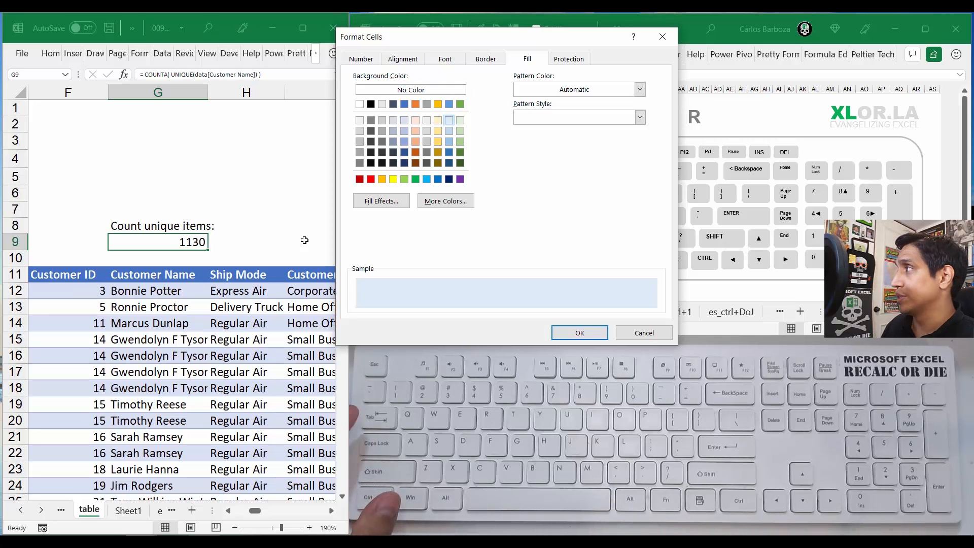
key("Tab")
key("Tab")
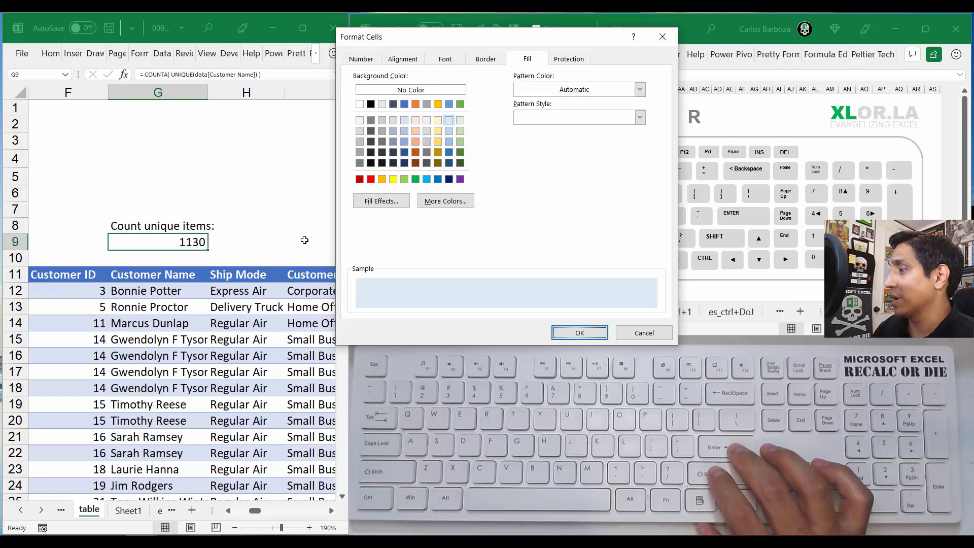
key("Return")
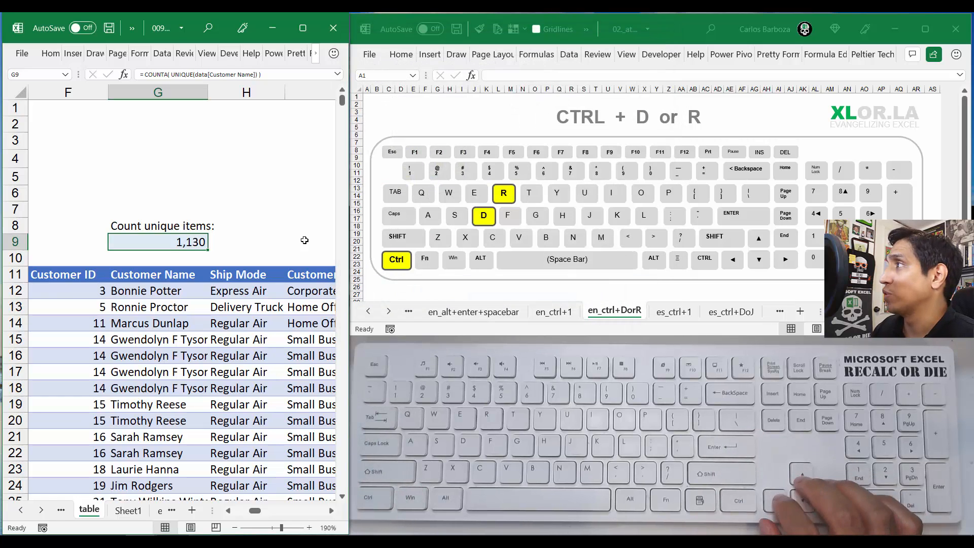
Step: Fill G9's formula and formatting right across H9:M9, up to the Product Name column
key("Right")
key("Left")
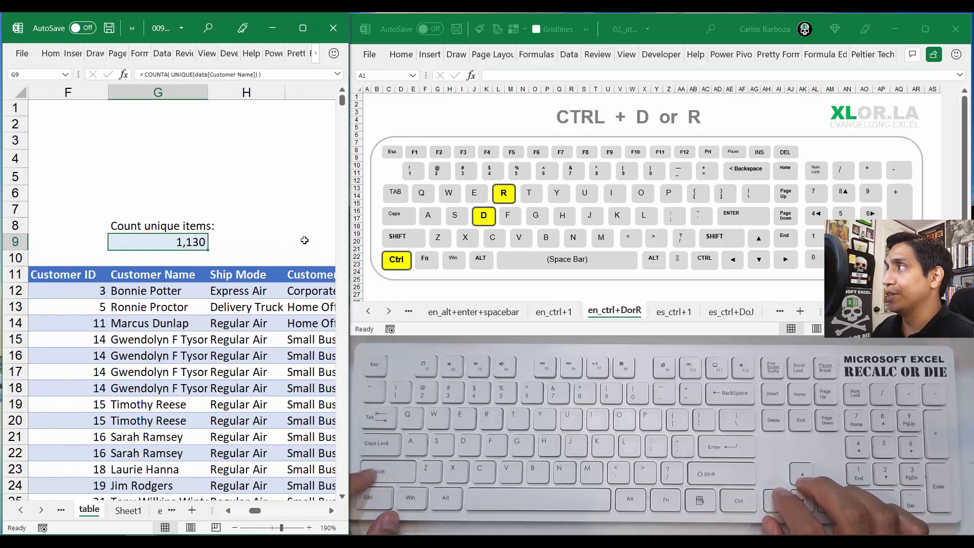
key("shift+Right")
key("shift+Right")
key("shift+Right")
key("shift+Right")
key("shift+Right")
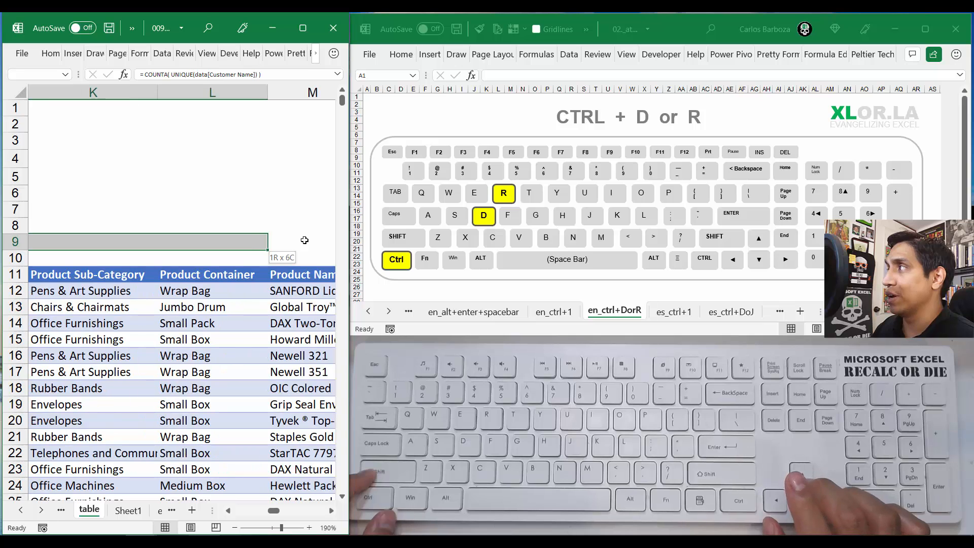
key("shift+Right")
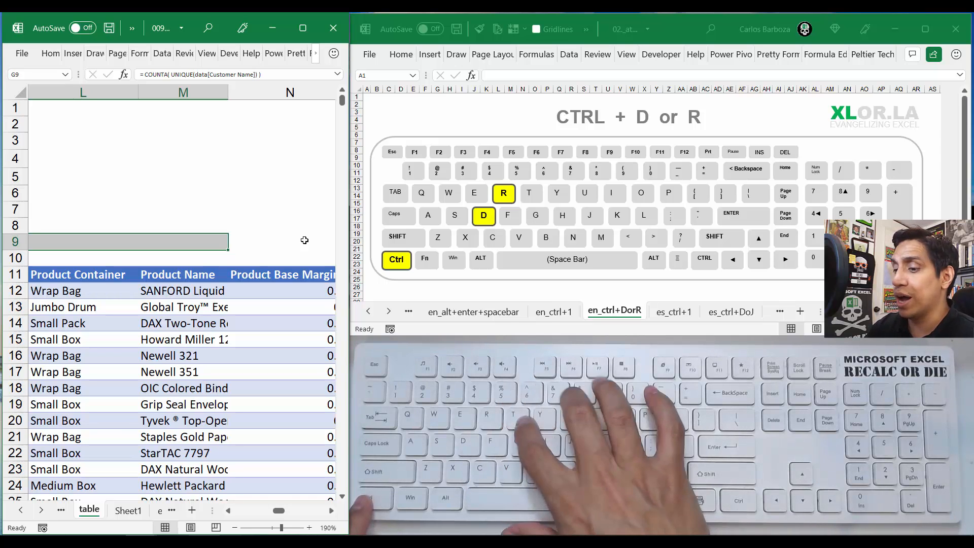
key("ctrl+r")
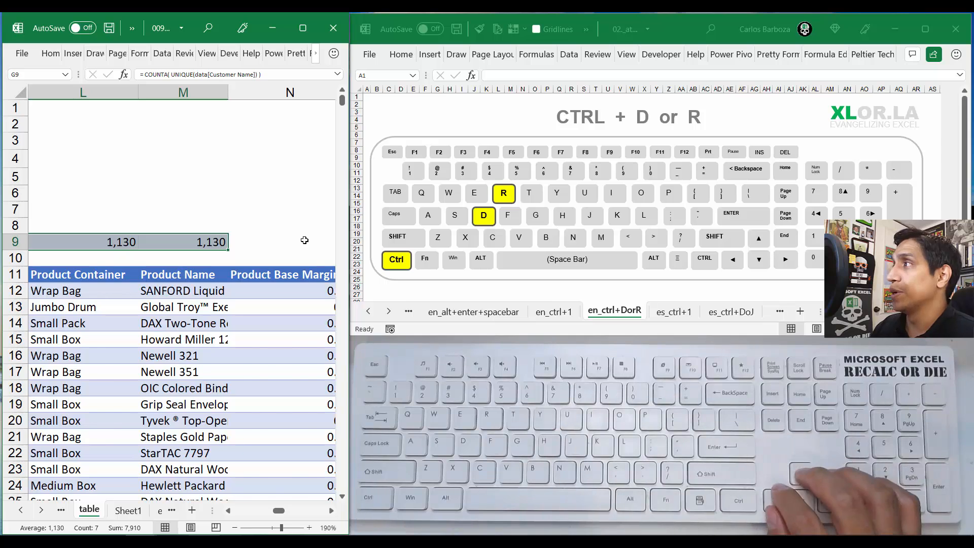
Step: Inspect the formula copied into H9 to check which table column it references, leaving it unedited
key("Left")
key("Left")
key("Right")
key("Right")
key("Right")
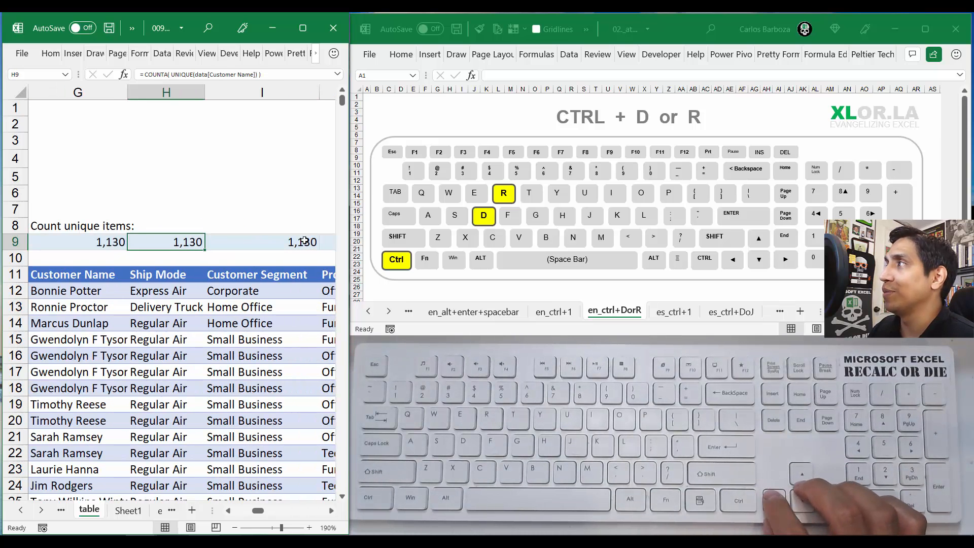
key("F2")
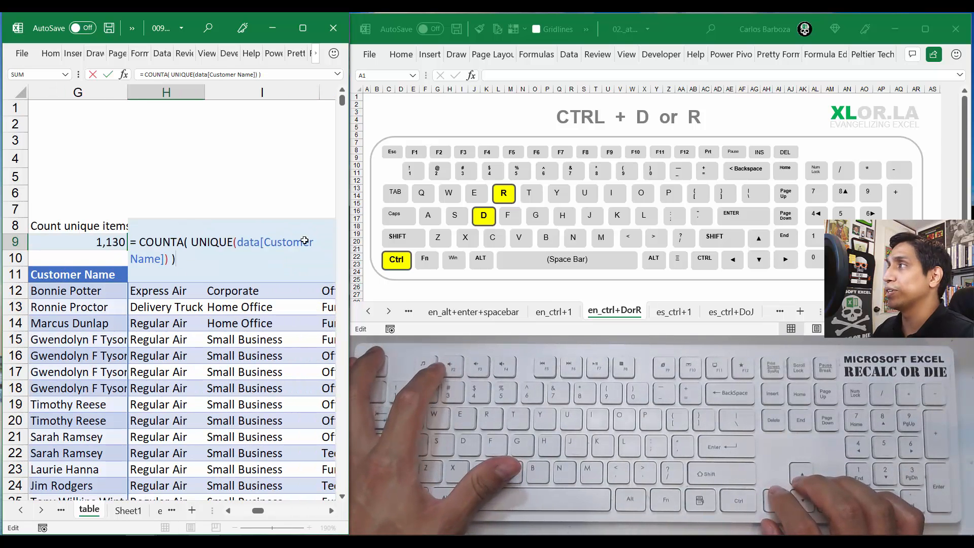
key("Escape")
key("F2")
key("Escape")
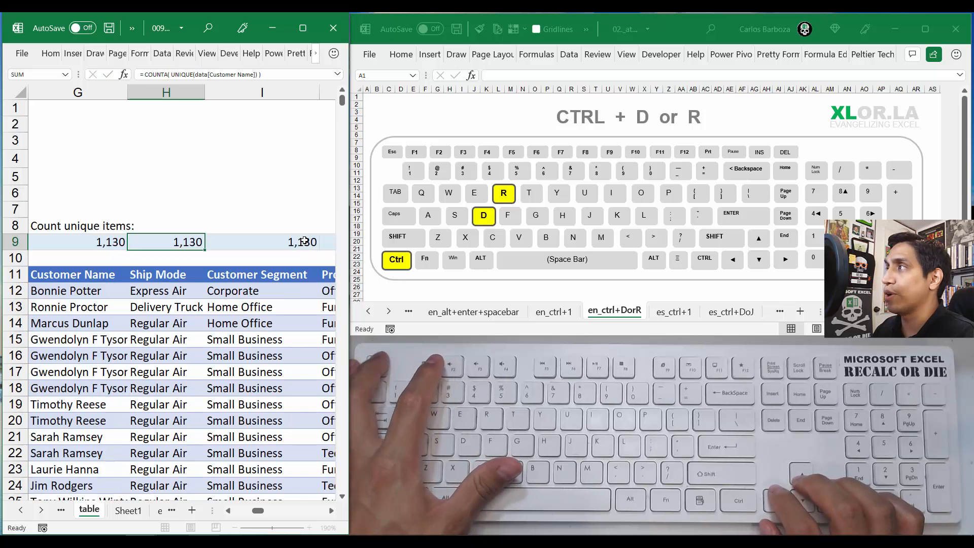
Step: Open G9's formula for editing and highlight its Customer Name column reference to examine it
key("Left")
key("Left")
key("Right")
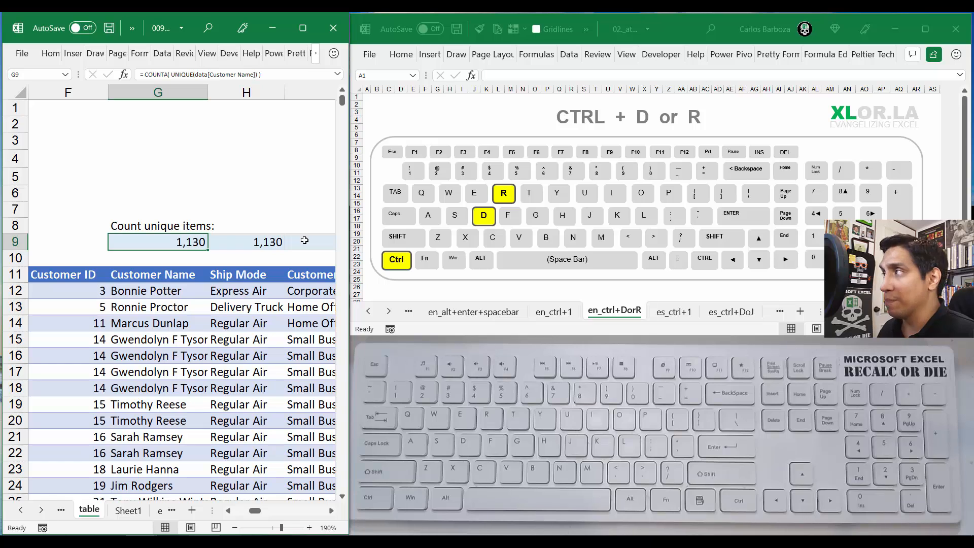
key("F2")
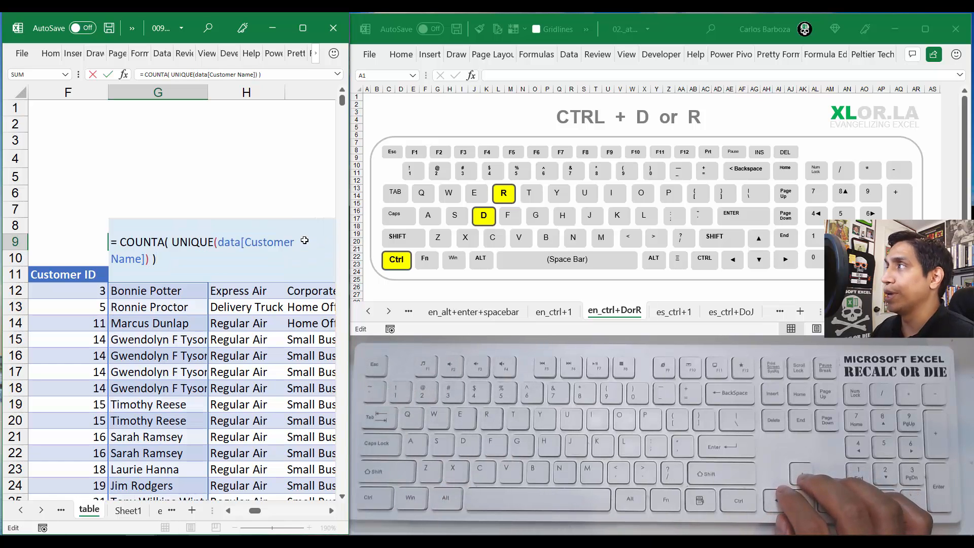
key("Left")
key("Left")
key("Left")
key("Left")
key("Left")
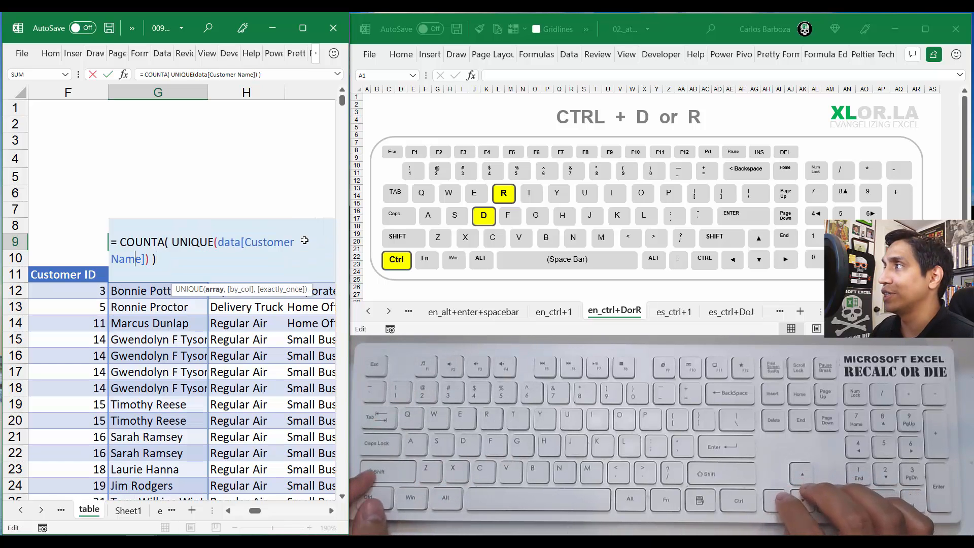
key("Right")
key("shift+Left")
key("shift+Left")
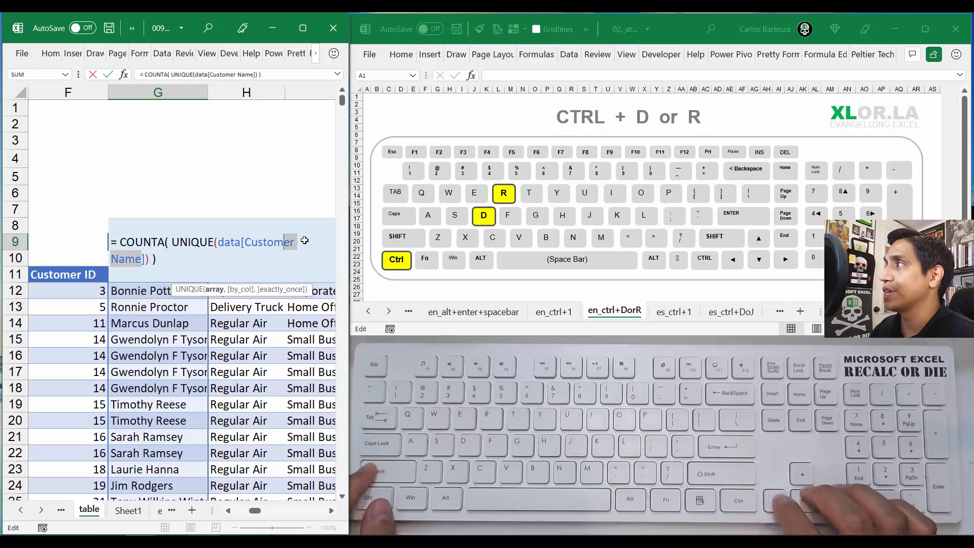
key("shift+Left")
key("shift+Left")
key("shift+Left")
key("shift+Left")
key("shift+Left")
key("shift+Left")
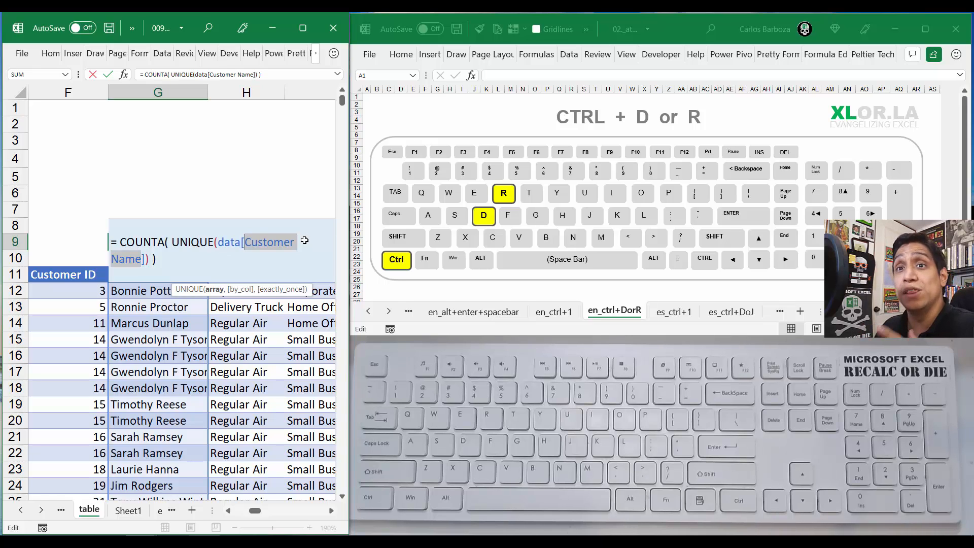
Step: Insert the INDIRECT function inside UNIQUE in G9, directly before data[Customer Name]
key("Left")
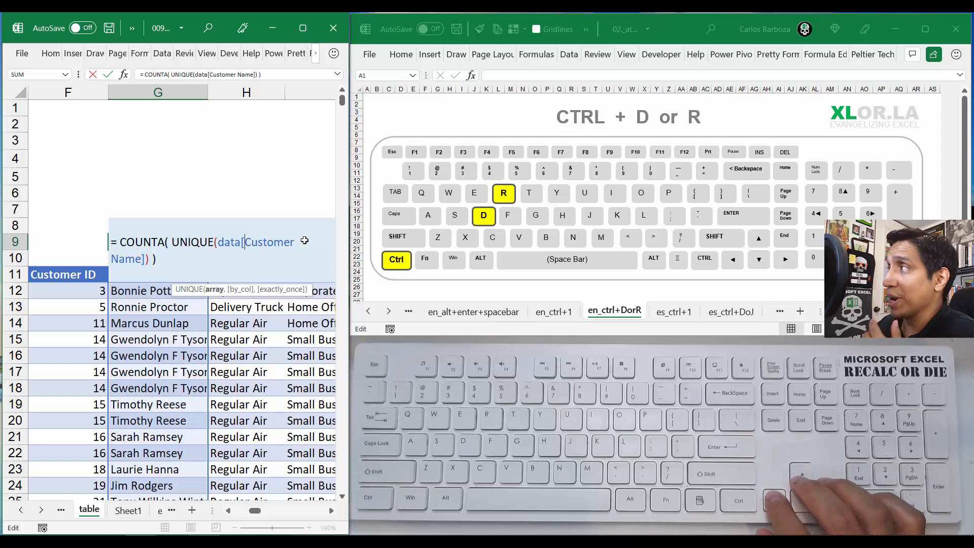
key("Left")
key("Left")
key("Left")
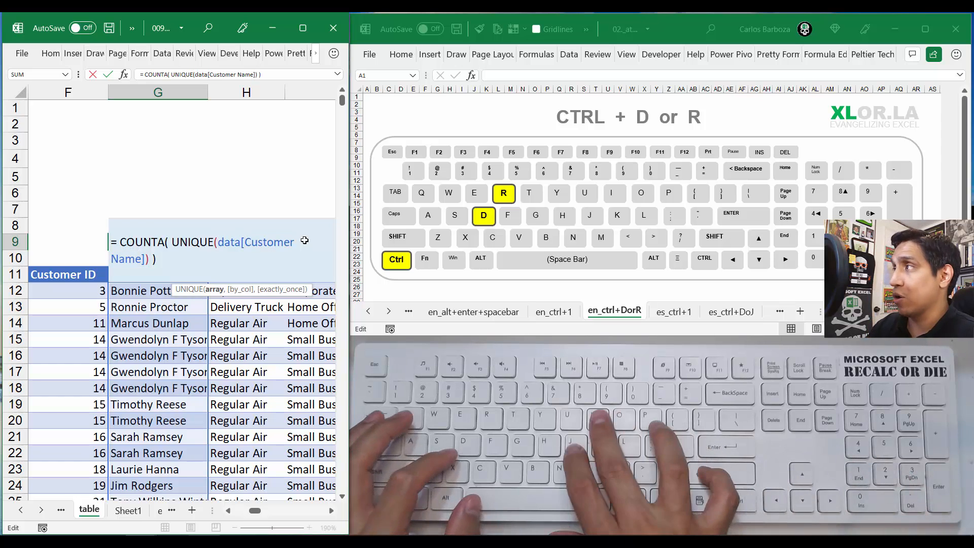
type("IND")
key("Down")
key("Tab")
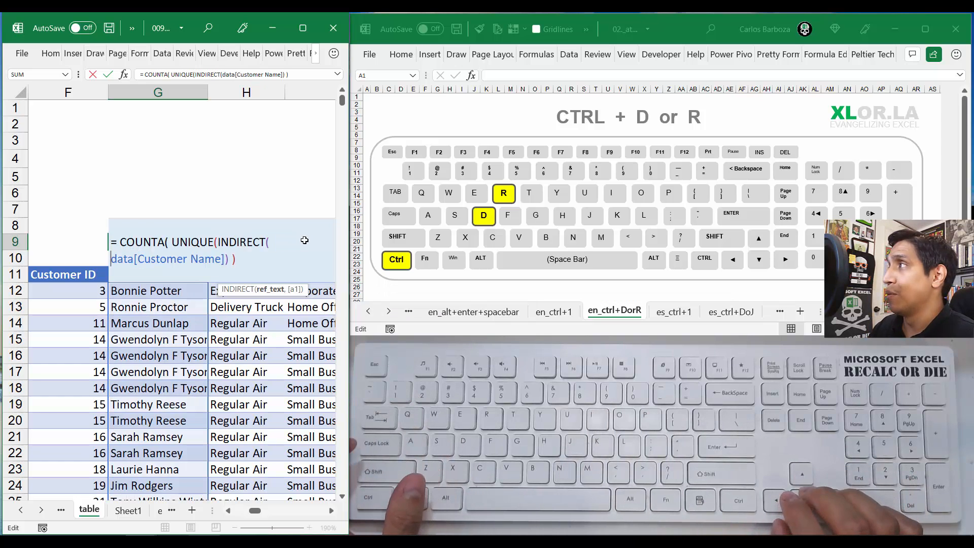
Step: Turn the INDIRECT argument in G9 into joined text by quoting "data[" and "]" and connecting them to Customer Name with ampersands
type("\"")
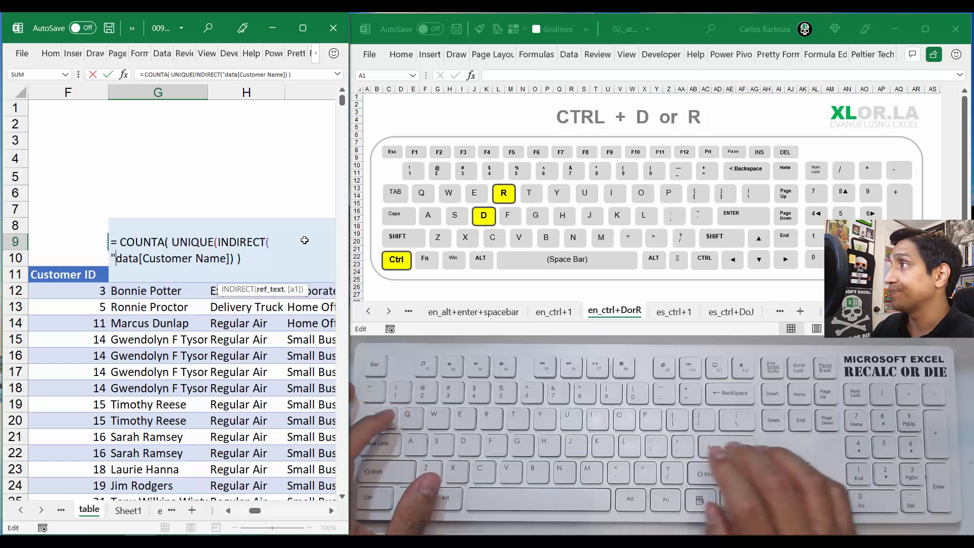
key("Right")
key("Right")
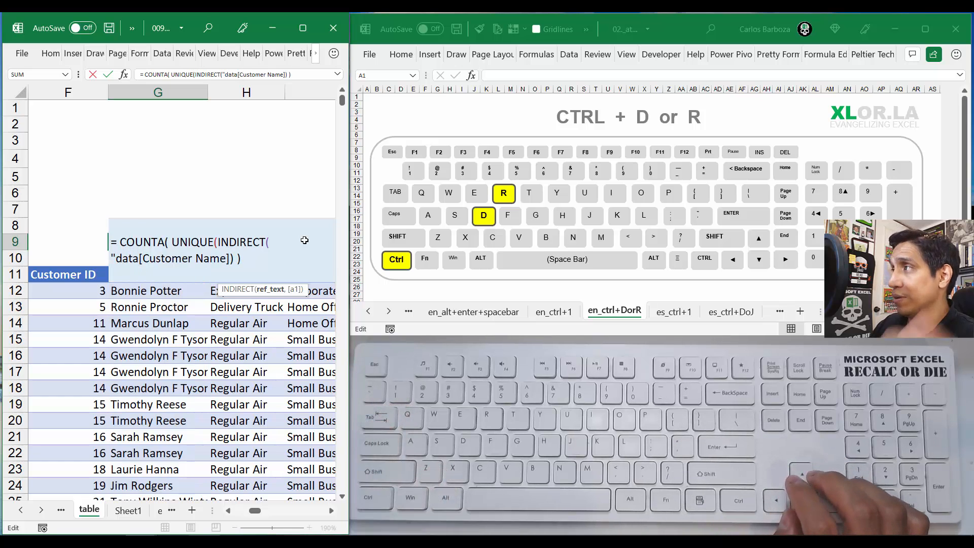
type("\"")
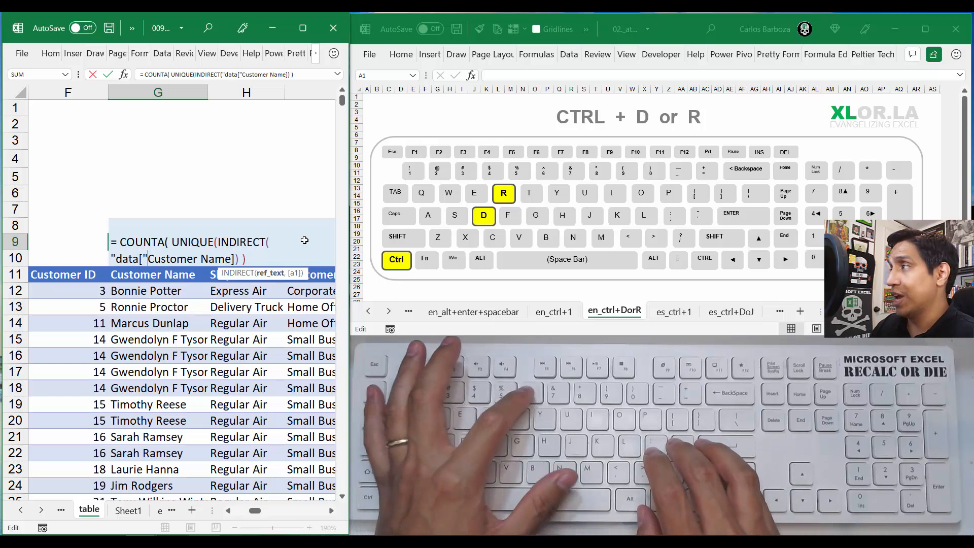
type("&")
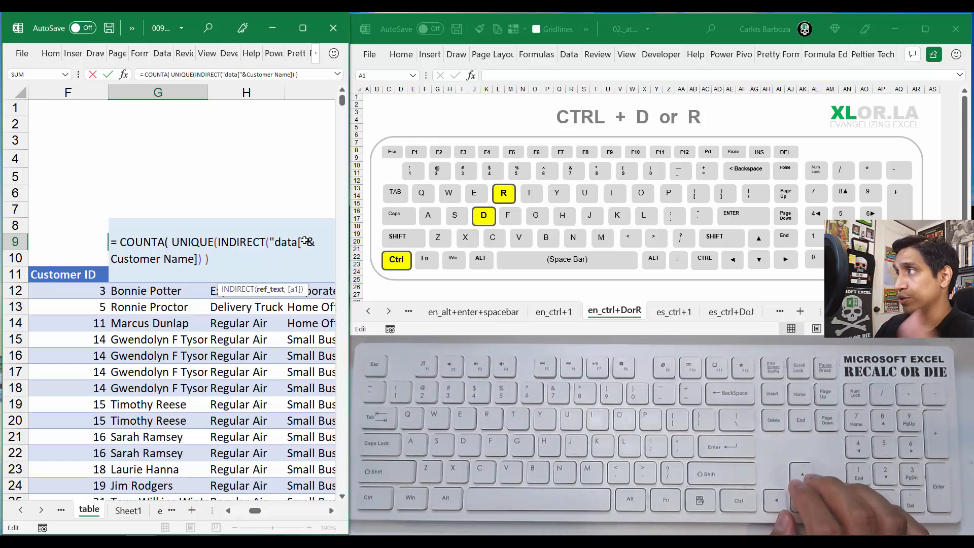
type("\"")
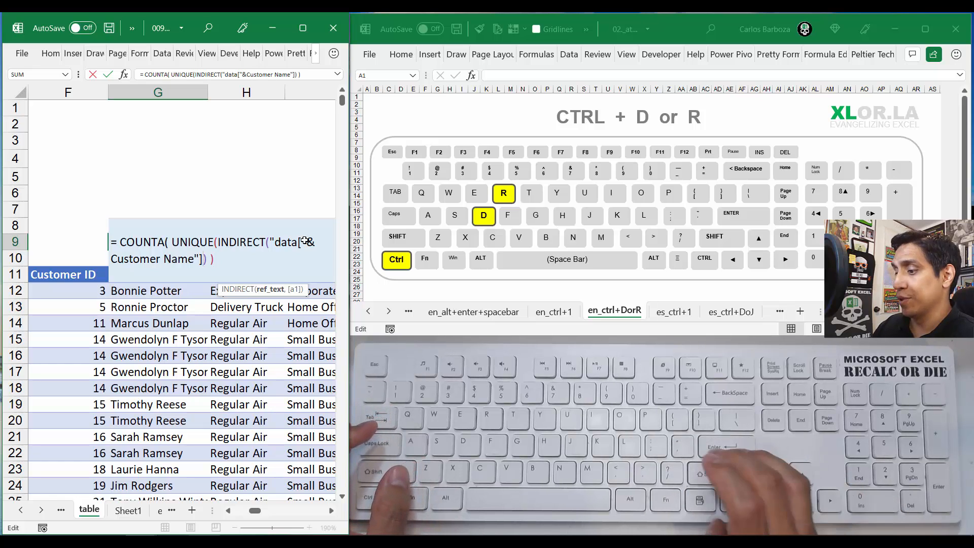
type("\"")
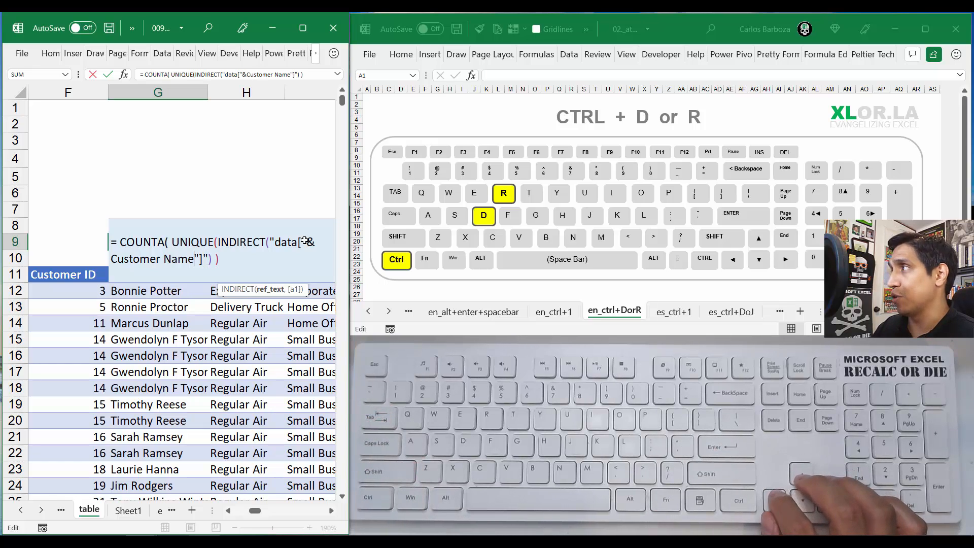
type("&")
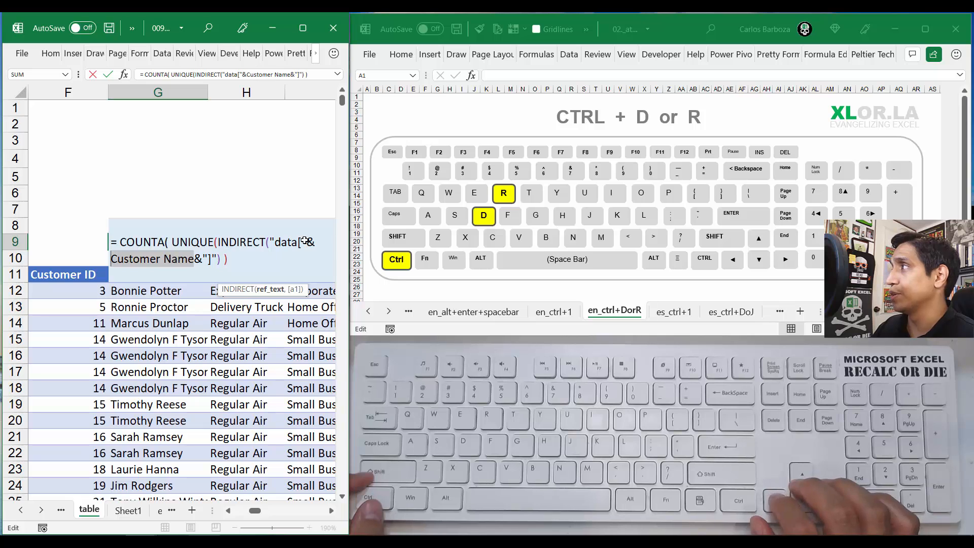
Step: Replace Customer Name inside G9's INDIRECT argument with the cell reference G10
key("shift+Left")
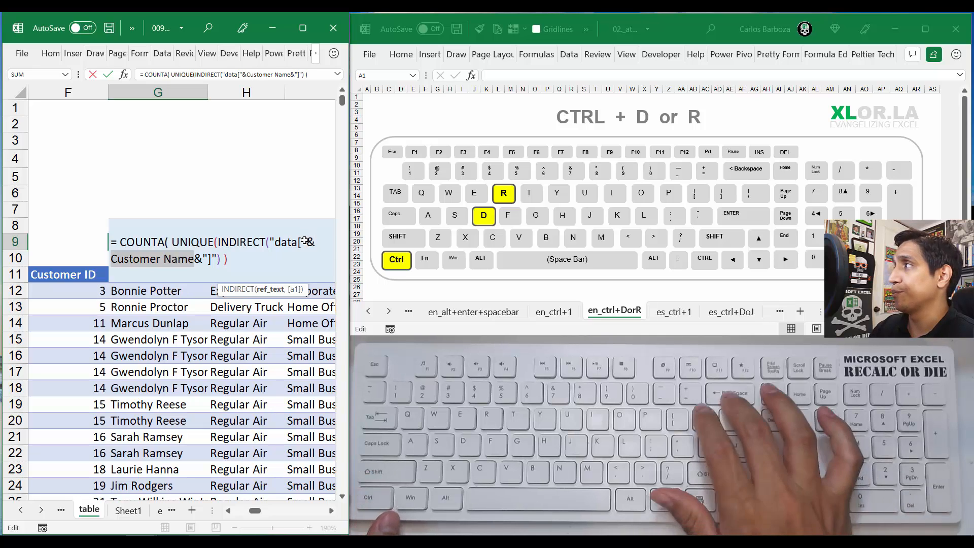
key("Delete")
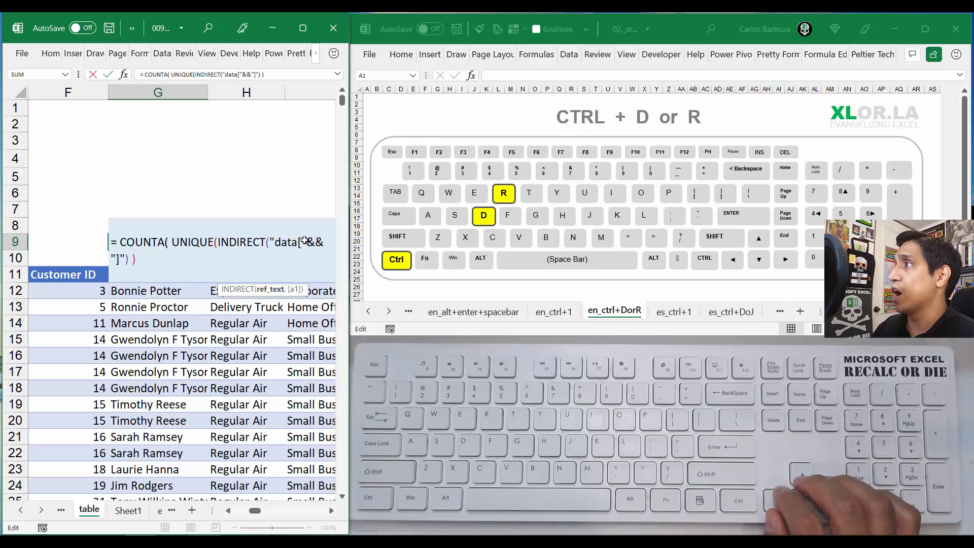
type("G10")
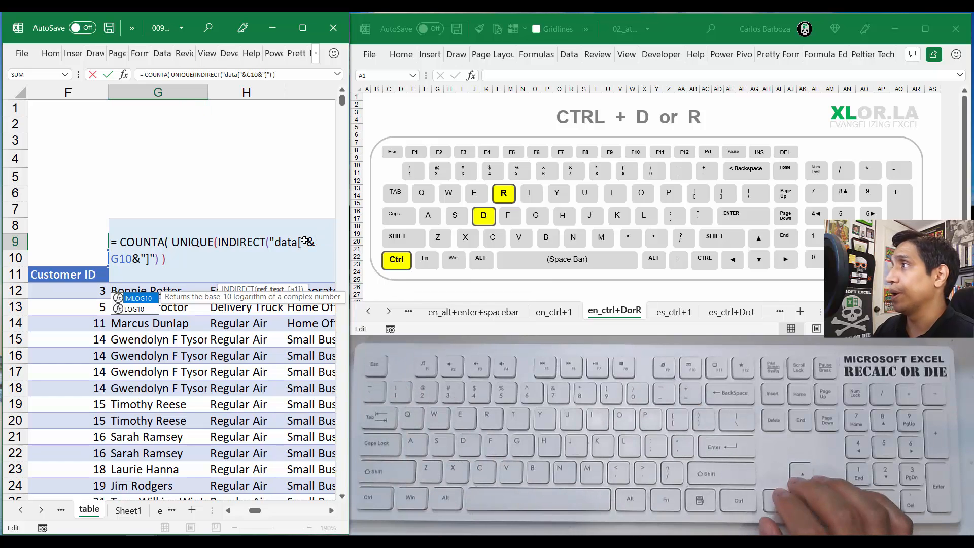
Step: Decline the automatic formula correction and manually add the missing closing parenthesis at the end of G9's formula, then commit it
key("Return")
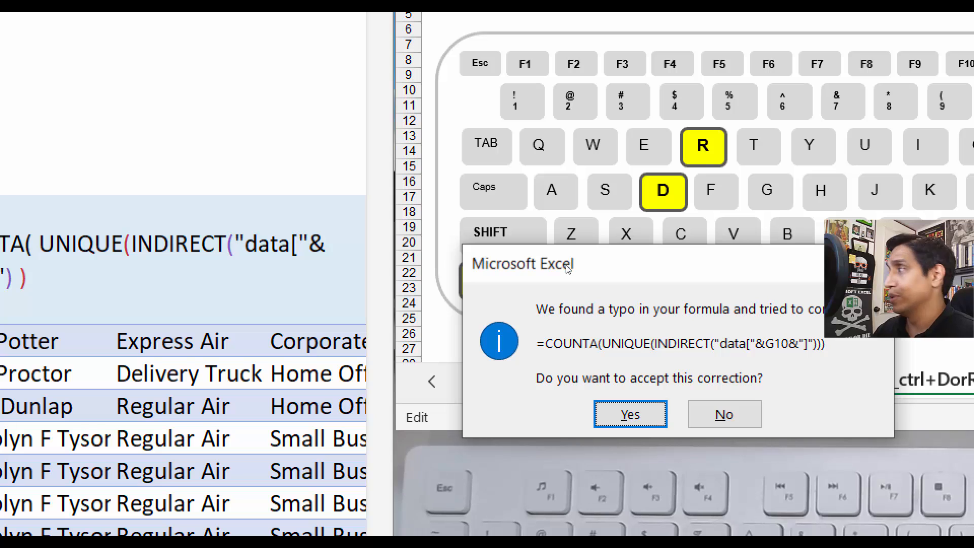
key("Tab")
key("Return")
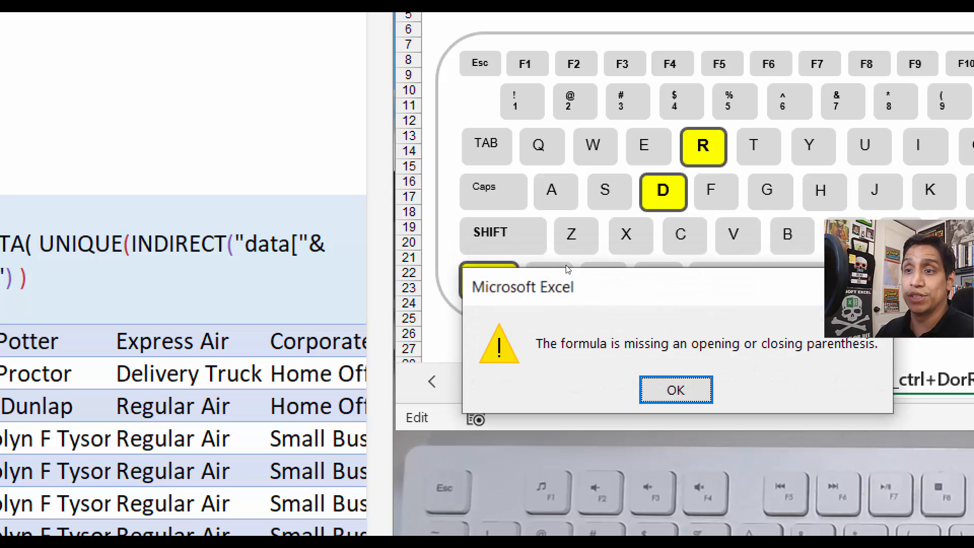
key("Return")
key("Right")
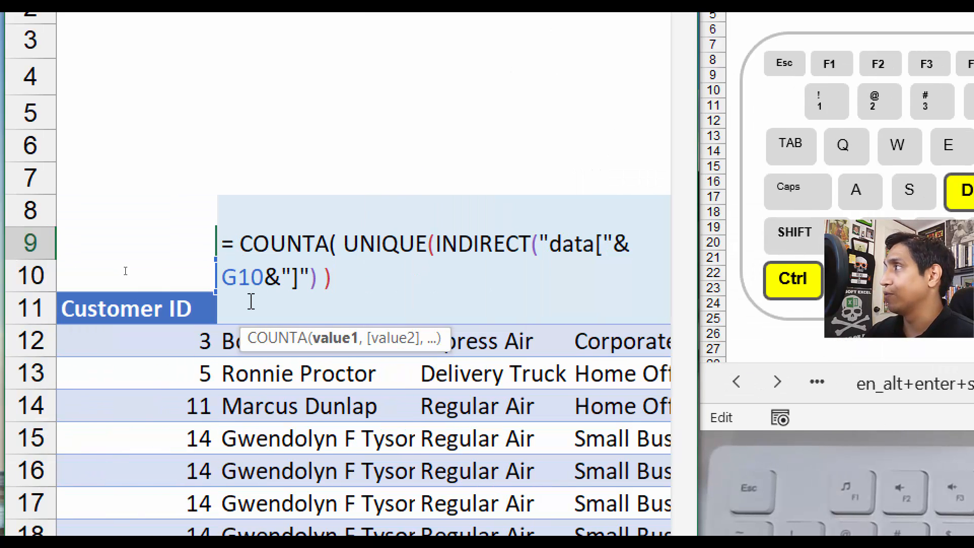
type(")")
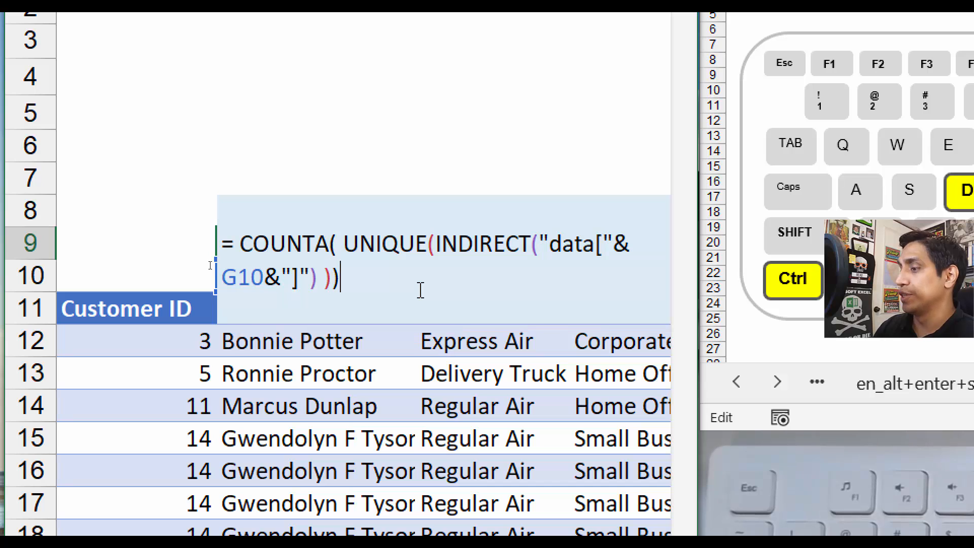
key("Return")
key("Up")
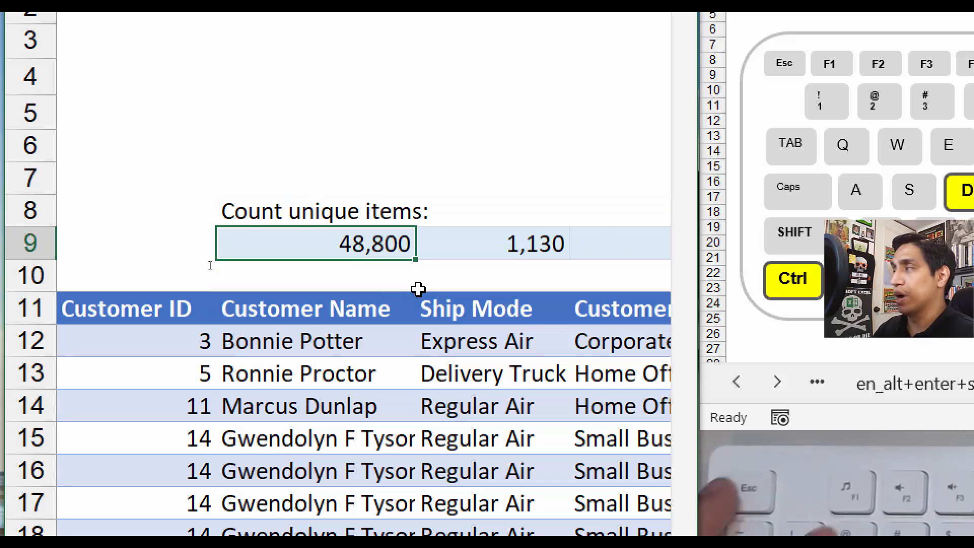
Step: Change the reference inside G9's INDIRECT to the table header cell G11 and commit the formula, keeping G9 selected
key("F2")
key("Escape")
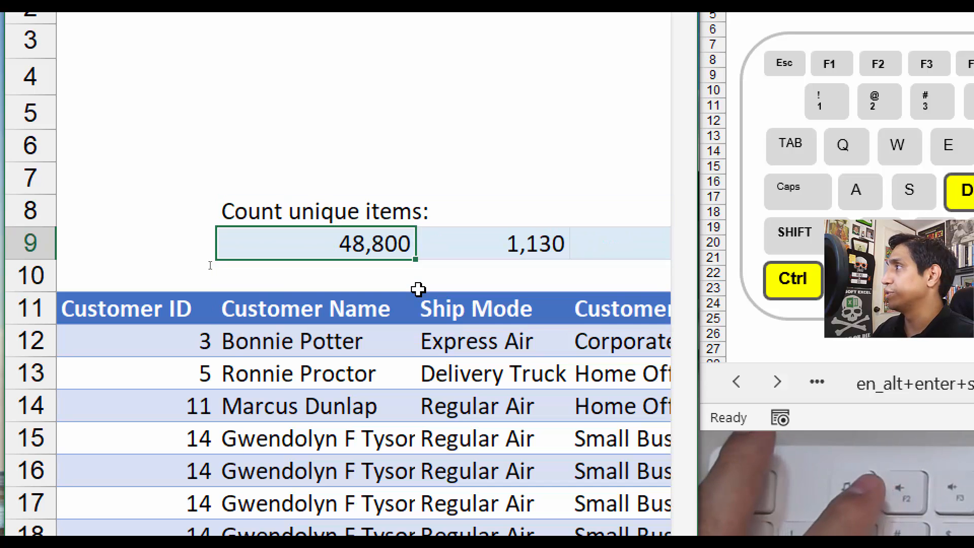
key("F2")
key("Escape")
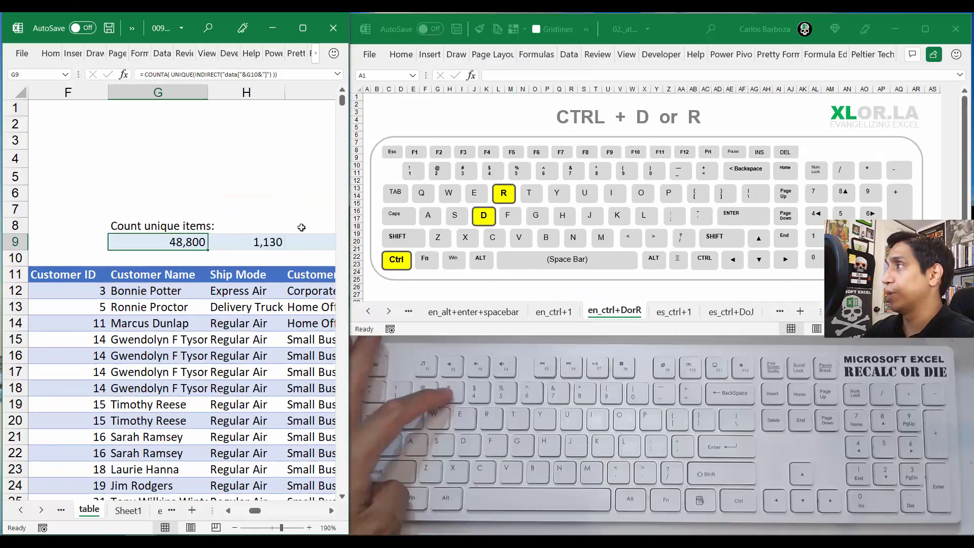
key("F2")
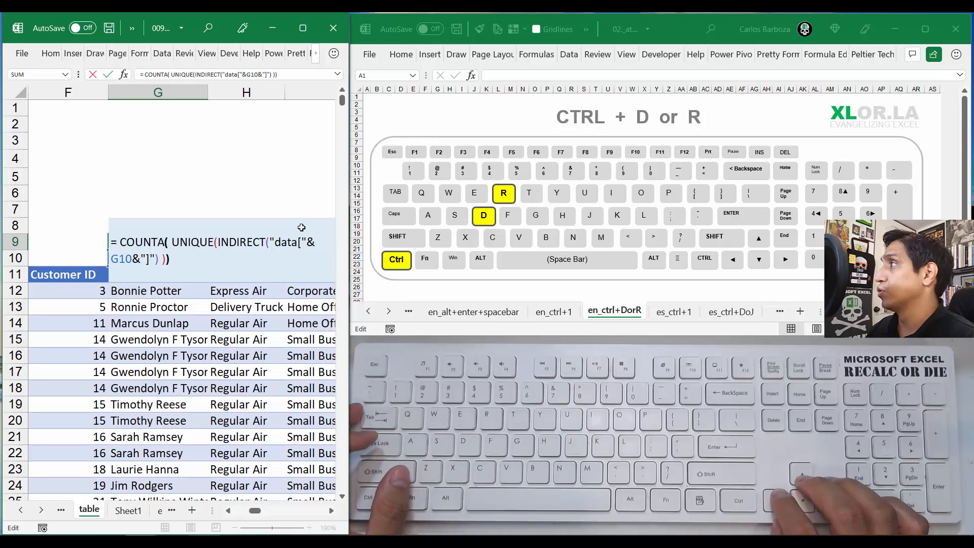
key("Left")
key("Left")
key("Left")
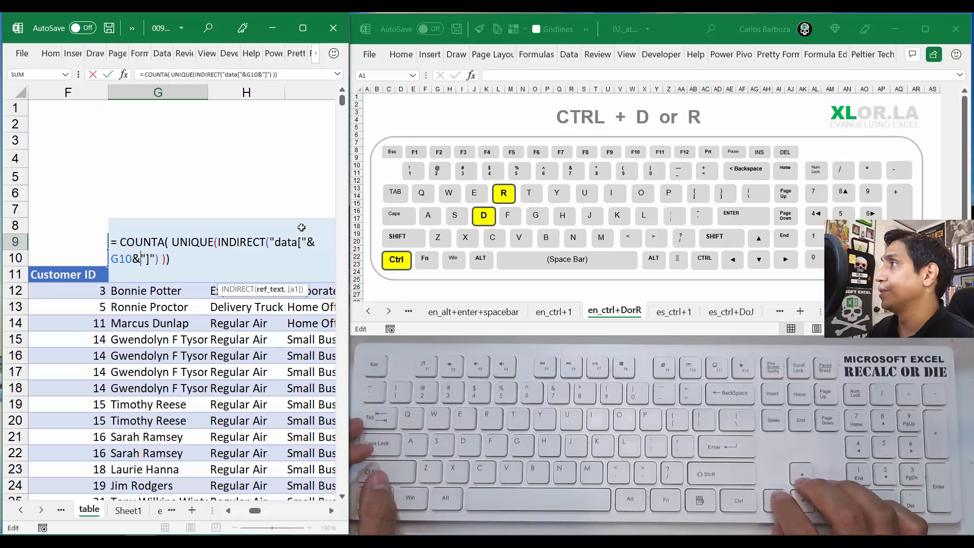
key("Left")
key("BackSpace")
type("1")
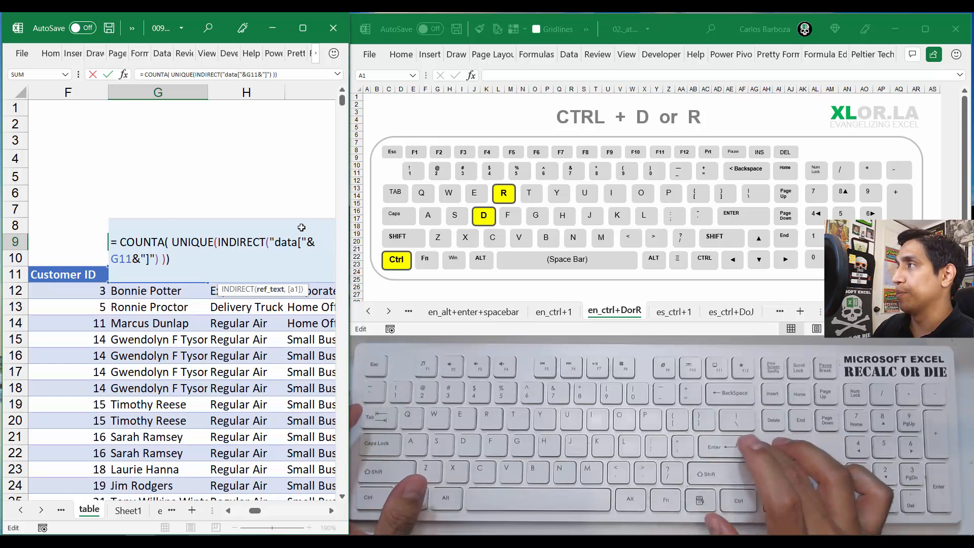
key("ctrl+Return")
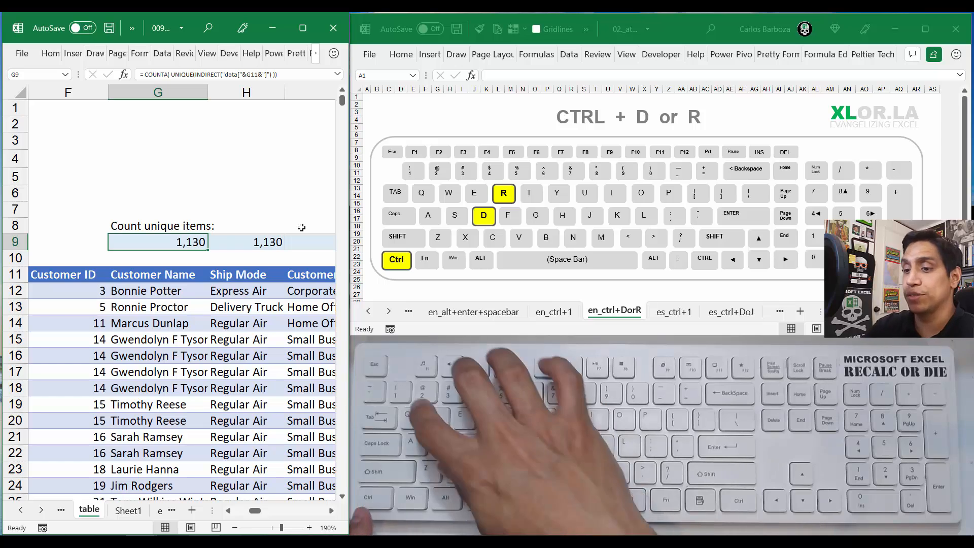
Step: Set the horizontal alignment of G9 to Center in its cell format
key("ctrl+1")
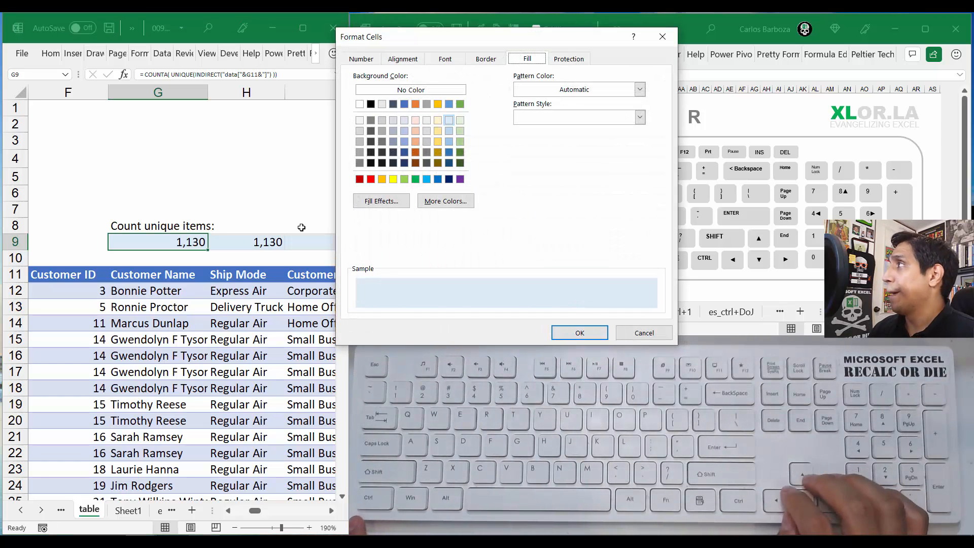
key("Left")
key("Left")
key("Left")
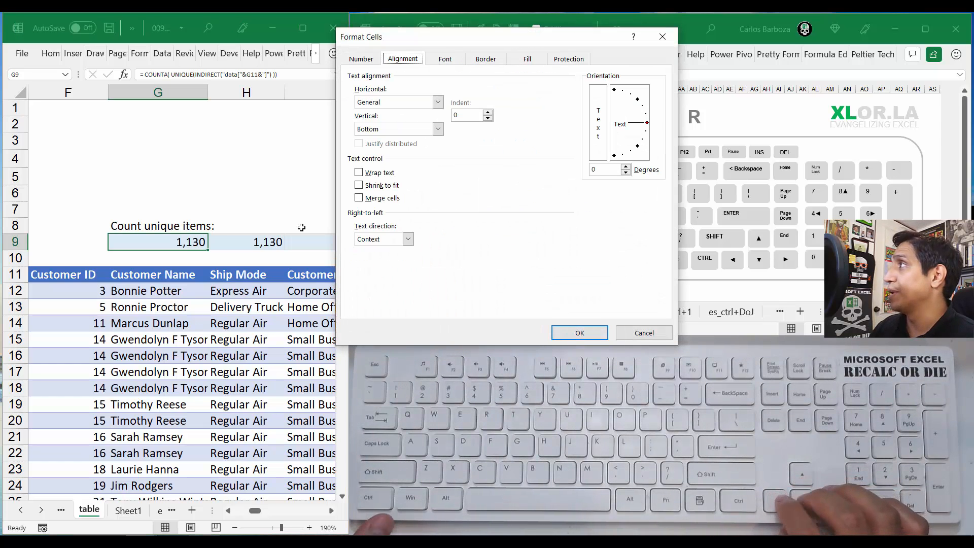
key("Tab")
key("alt+Down")
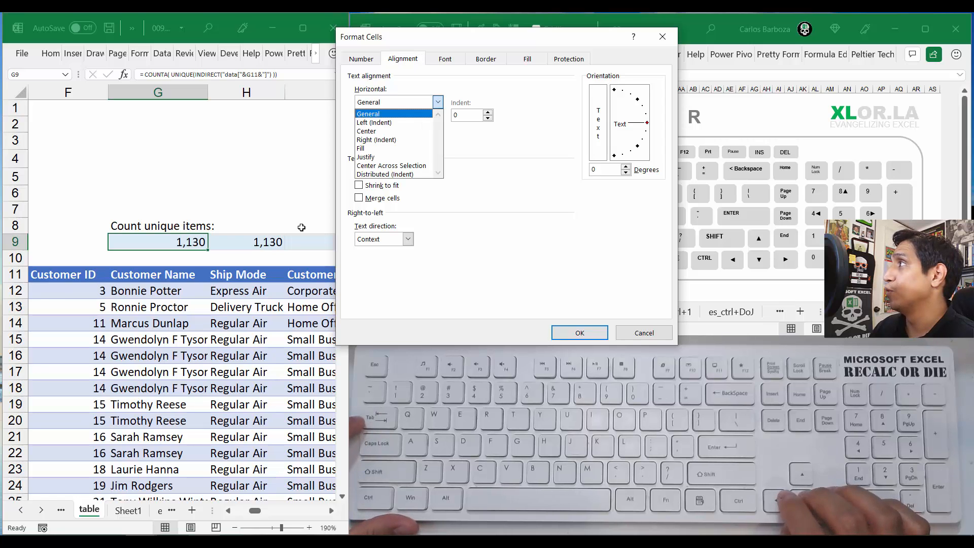
key("Down")
key("Down")
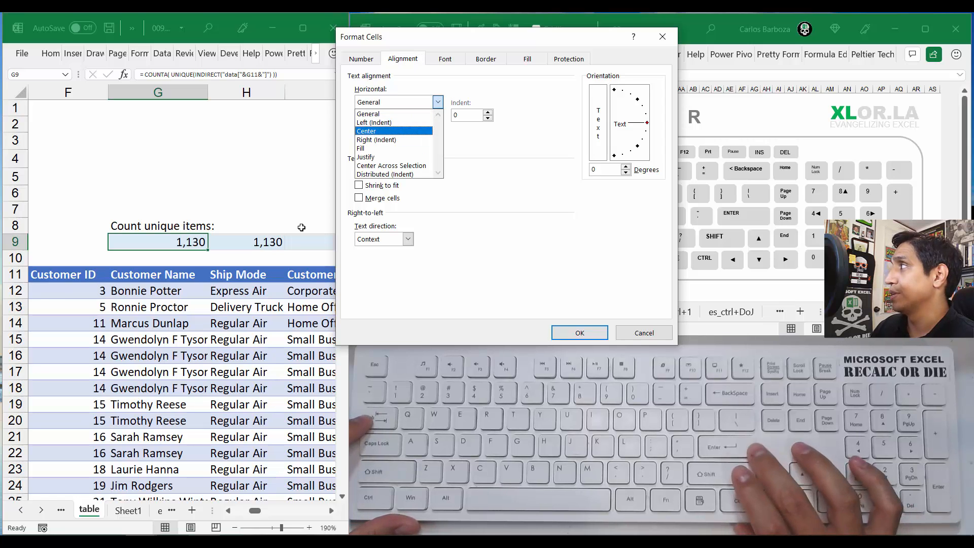
key("Return")
key("Return")
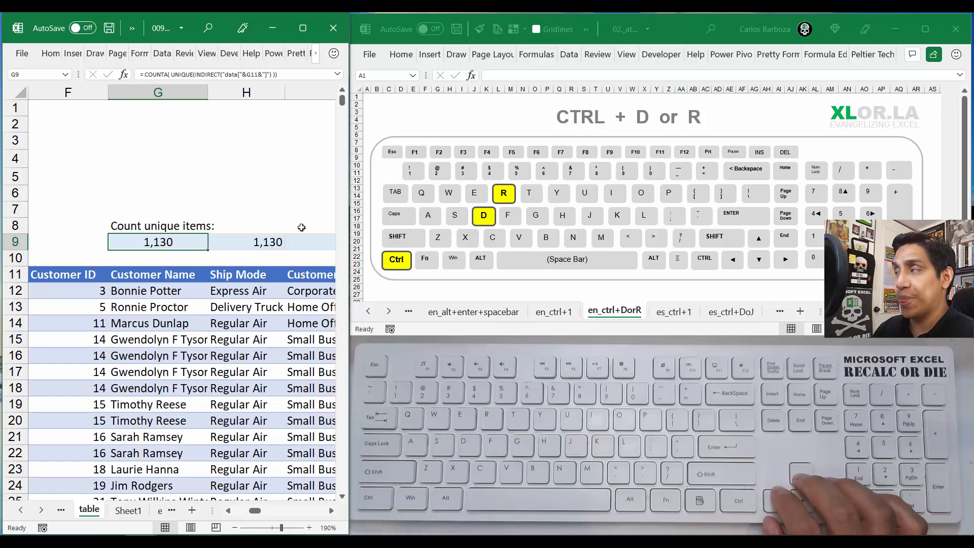
Step: Fill G9's INDIRECT formula and centered formatting right through M9, above the Product Name column, and check the copies up to J9
key("shift+Right")
key("shift+Right")
key("shift+Right")
key("shift+Right")
key("shift+Right")
key("shift+Right")
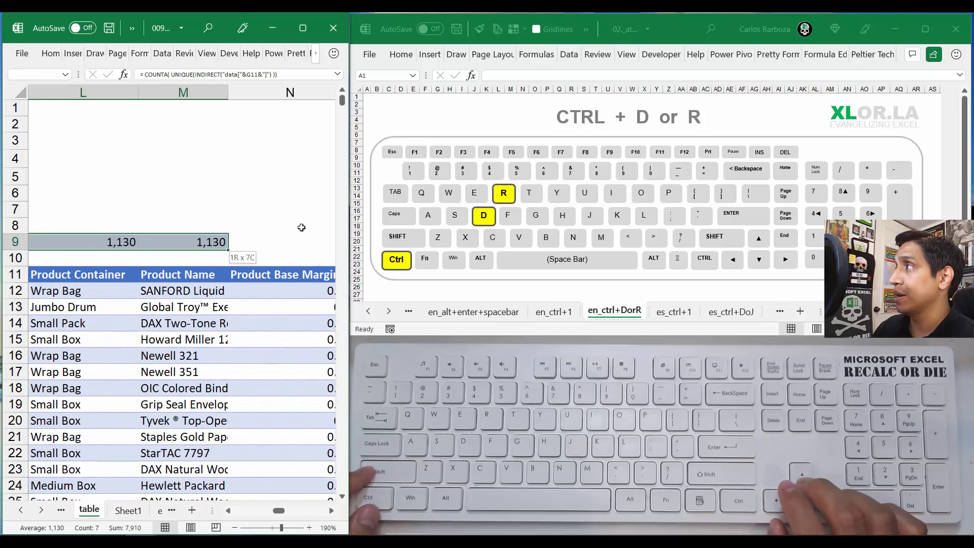
key("shift+Right")
key("shift+Left")
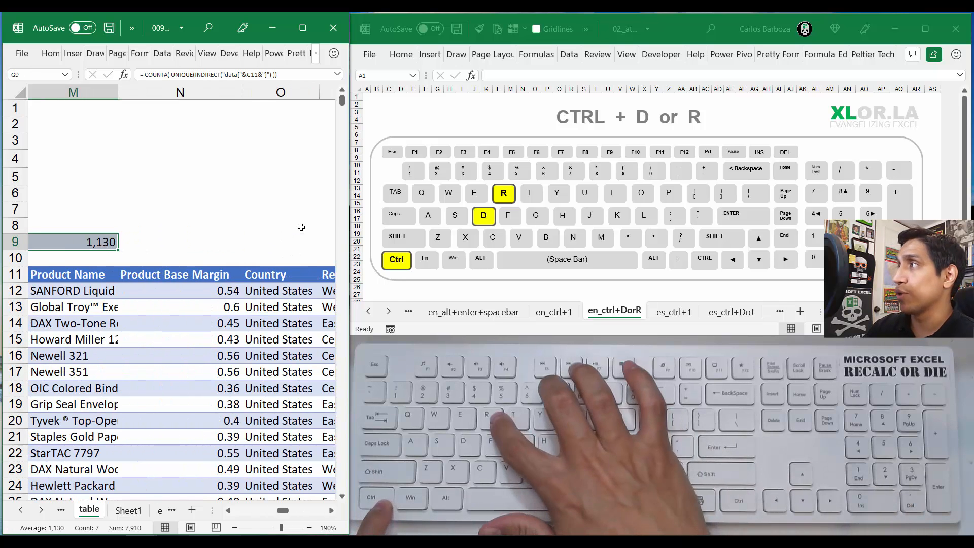
key("ctrl+r")
key("Right")
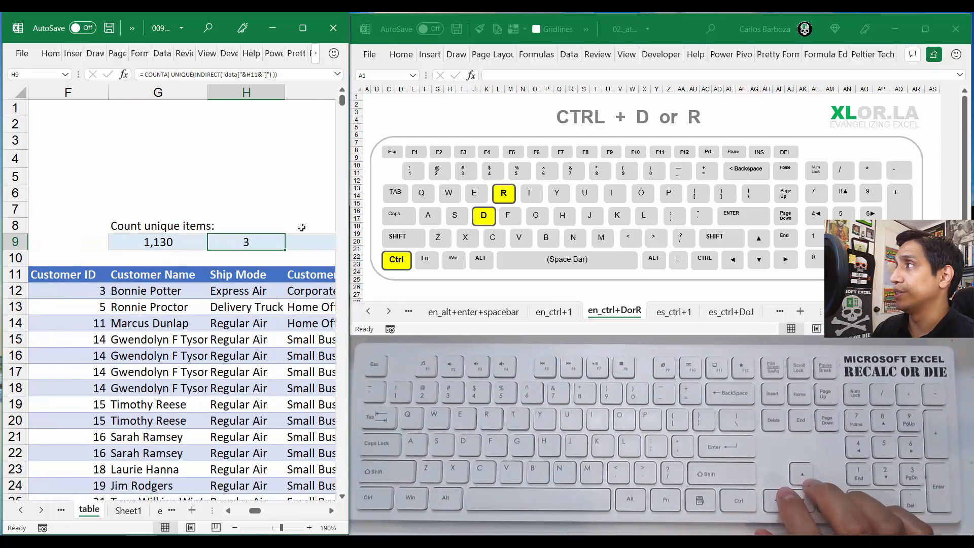
key("Right")
key("Right")
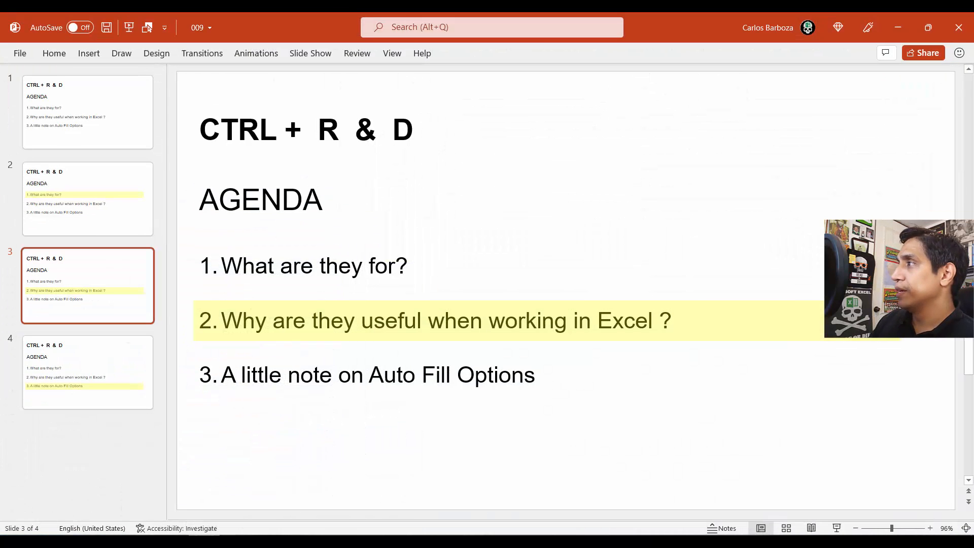
Step: Show slide 4 on Auto Fill Options in PowerPoint, then return to the Excel workbook and maximize its window
key("Down")
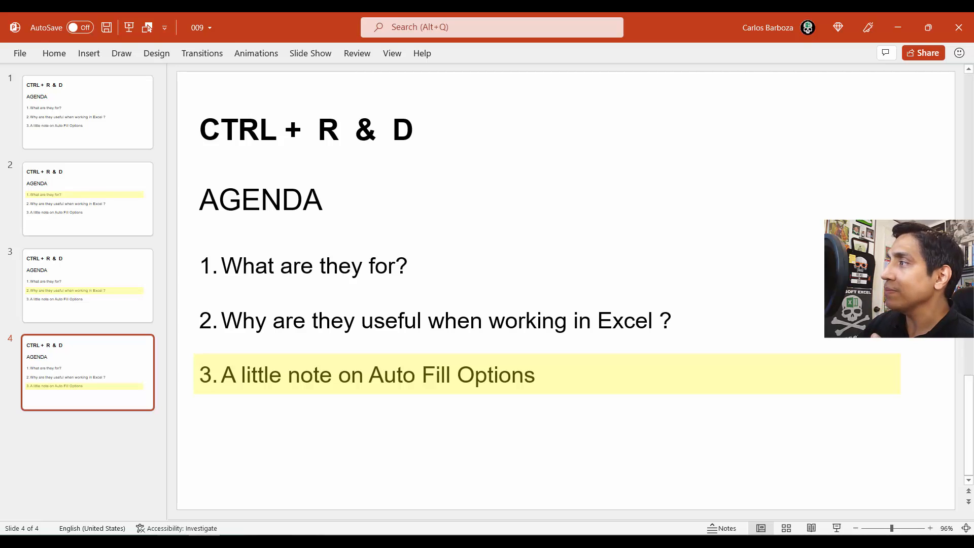
mouse_move(141, 541)
left_click(200, 486)
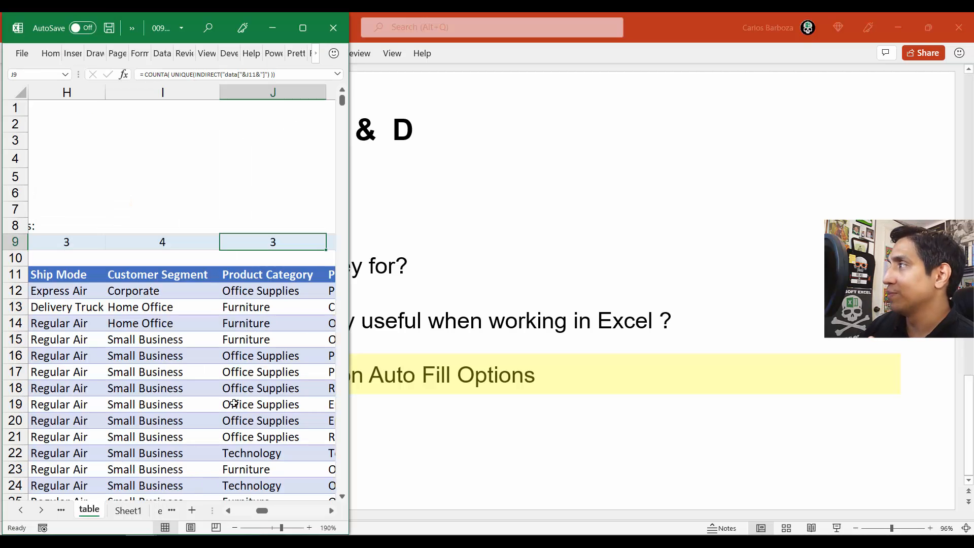
left_click(902, 32)
left_click(302, 27)
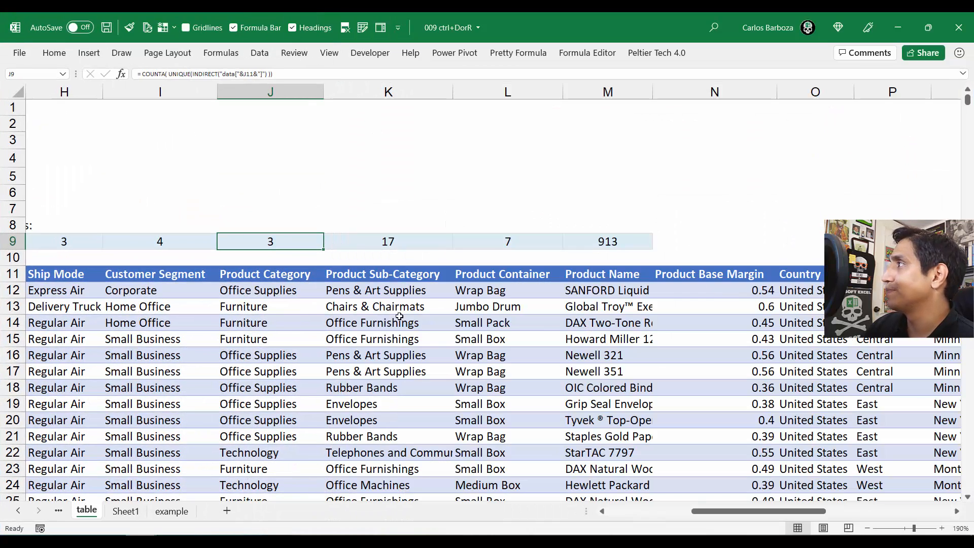
Step: Clear the copied unique counts by selecting H8:M9 and deleting its contents, keeping the formula in G9
key("Left")
key("Left")
key("Left")
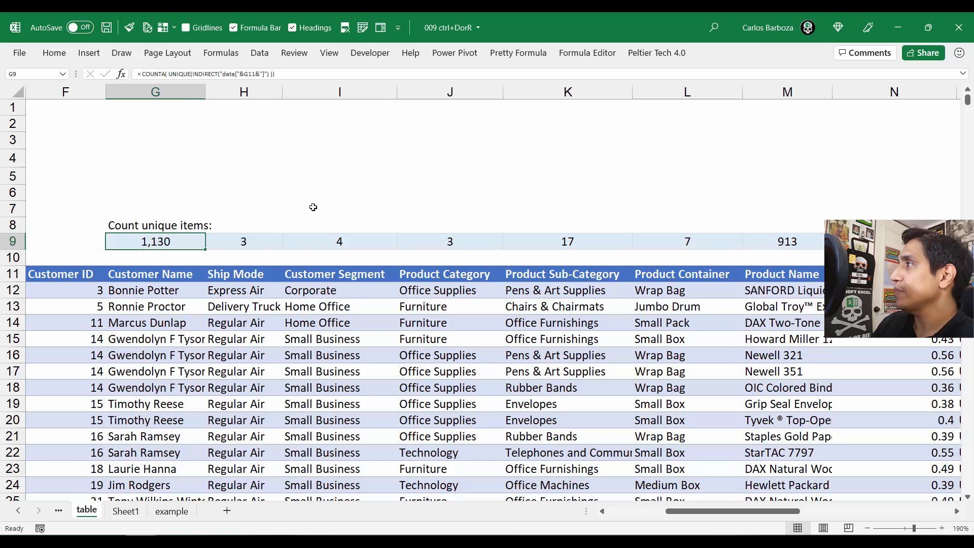
key("Right")
left_click_drag(269, 229, 831, 243)
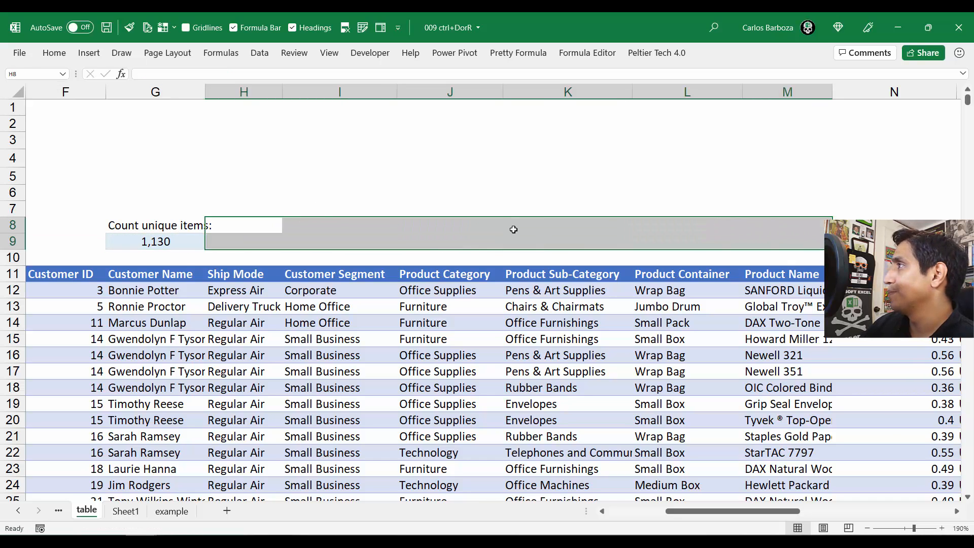
Step: Auto-fill G9's unique-count formula and formatting right through I9, above the Customer Segment column
left_click(513, 228)
left_click(164, 243)
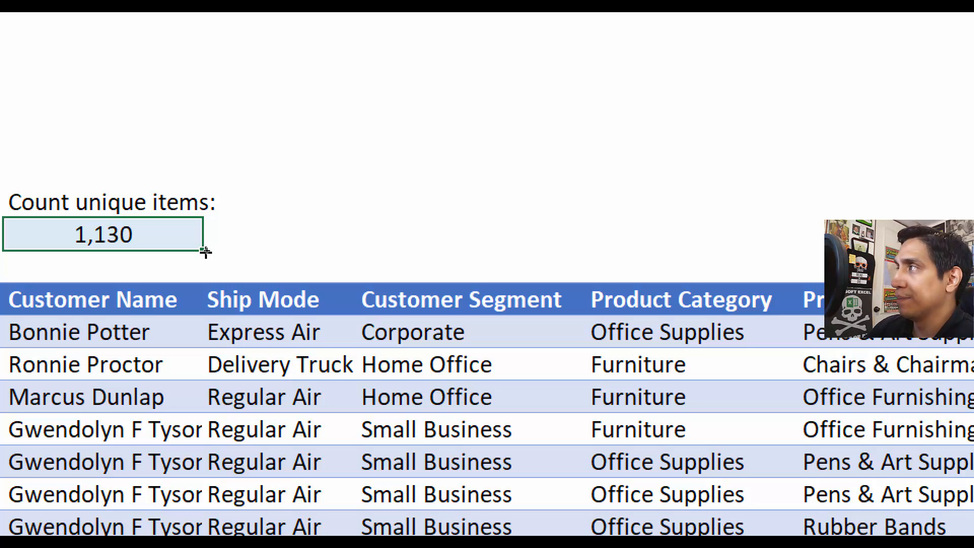
left_click_drag(206, 252, 618, 223)
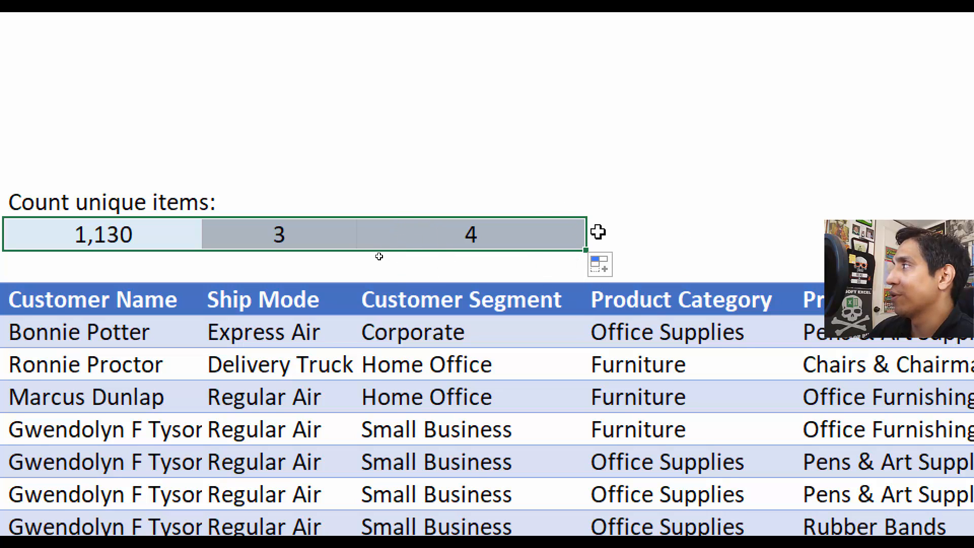
Step: Change the auto fill option for G9:I9 to Fill Formatting Only and inspect cells H9 and I9
left_click(606, 272)
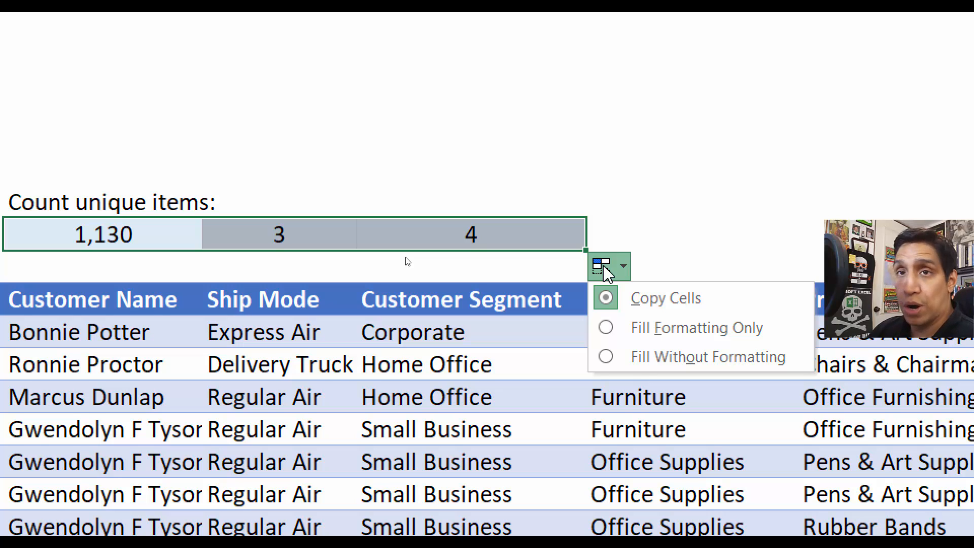
left_click(690, 330)
left_click(261, 336)
left_click(276, 226)
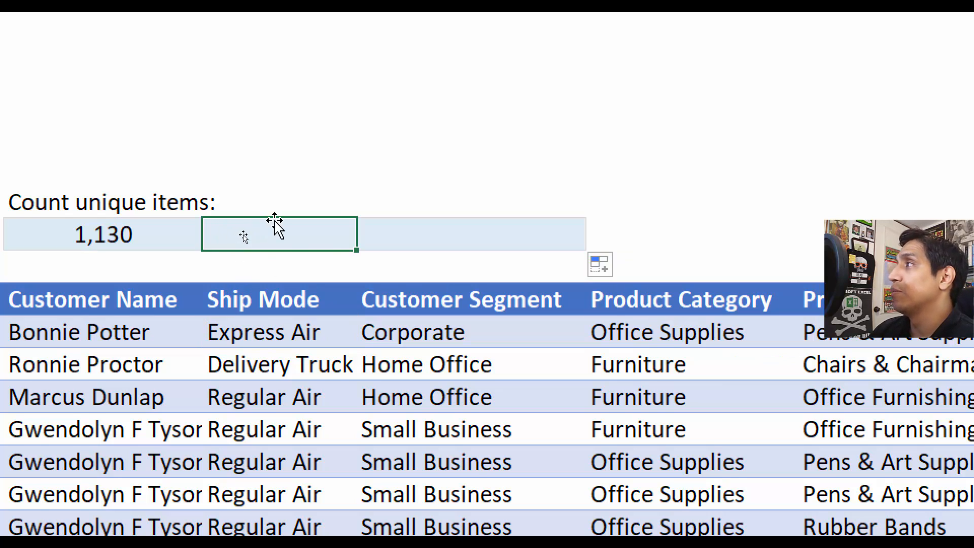
left_click(464, 255)
left_click(296, 244)
left_click(480, 235)
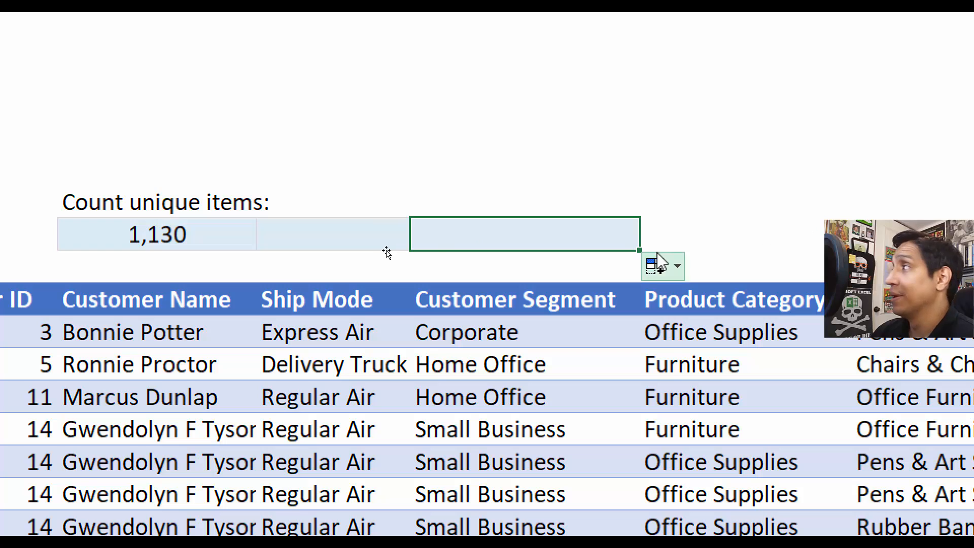
Step: Reselect G9:I9, change its auto fill option to Fill Without Formatting, and compare H9:I9 with G9
left_click(203, 233)
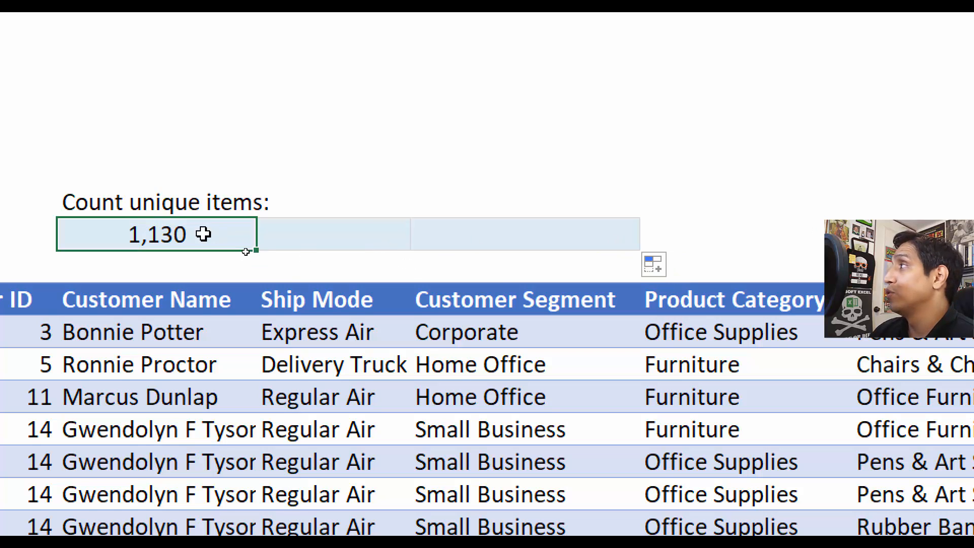
left_click_drag(203, 234, 565, 244)
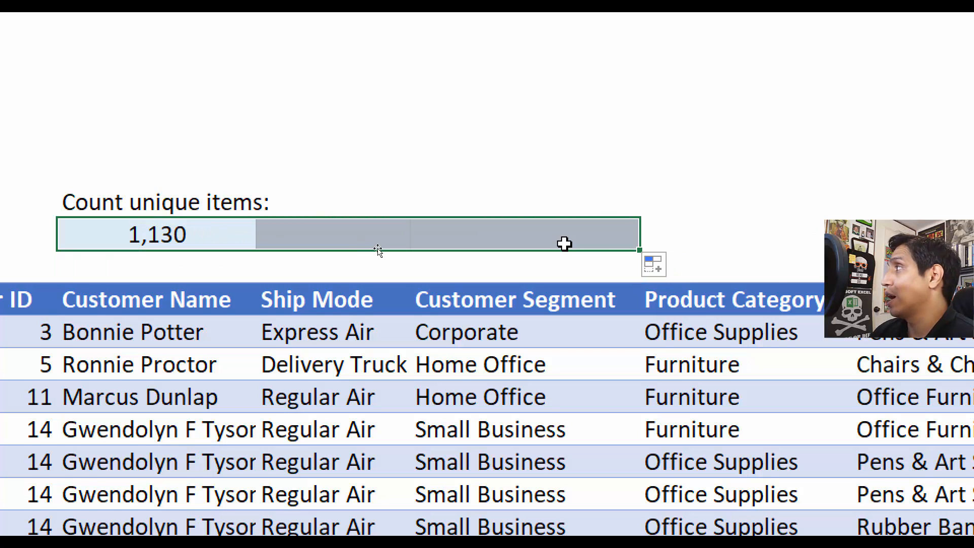
left_click(677, 269)
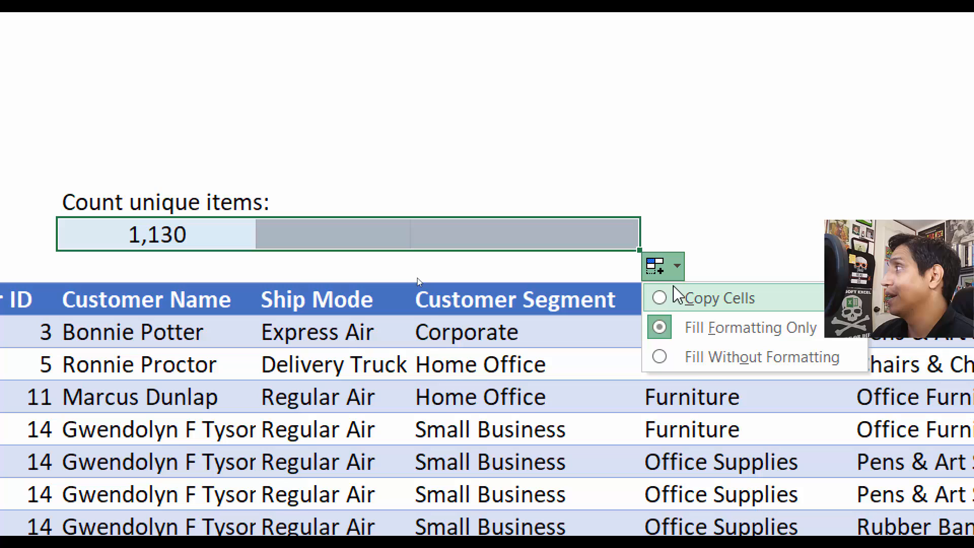
left_click(718, 359)
left_click(351, 429)
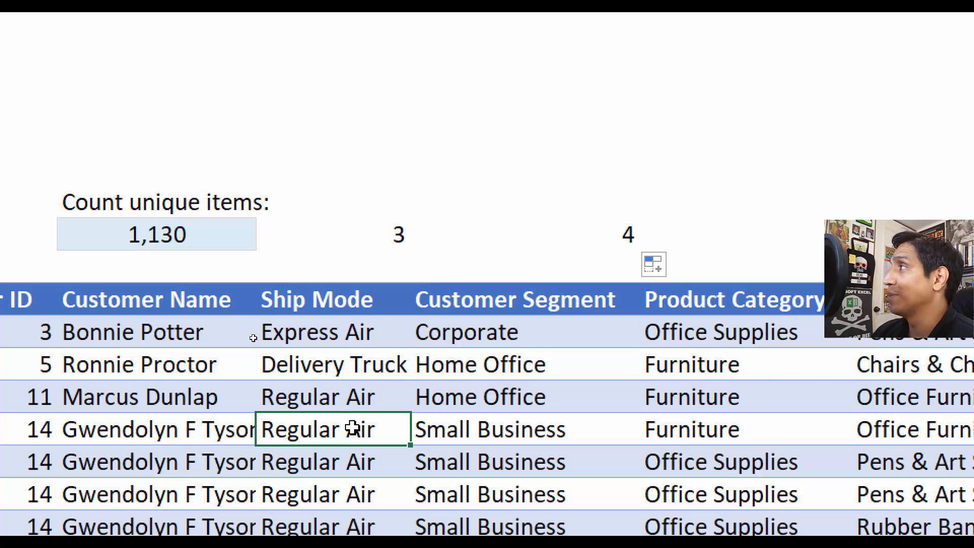
left_click(180, 237)
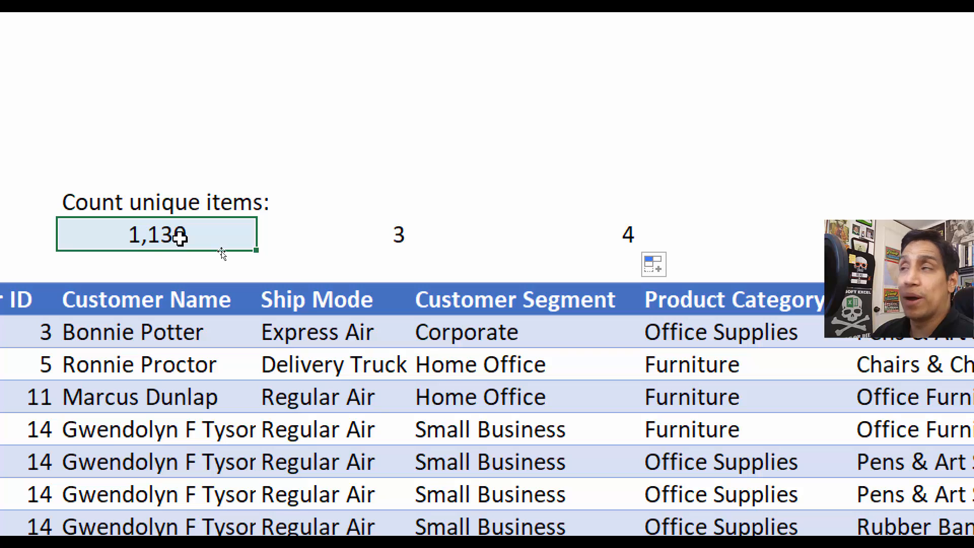
left_click_drag(387, 236, 621, 226)
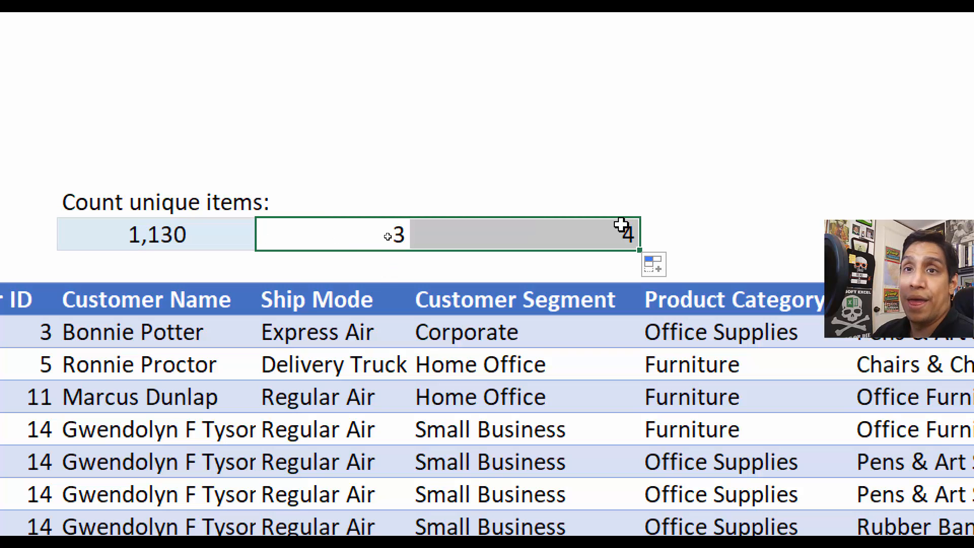
left_click(375, 69)
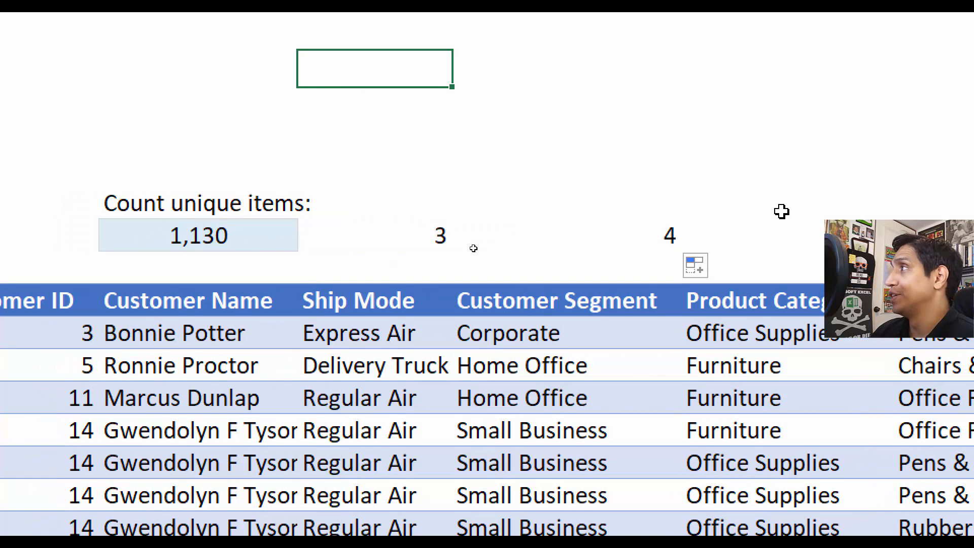
left_click(786, 225)
left_click(464, 147)
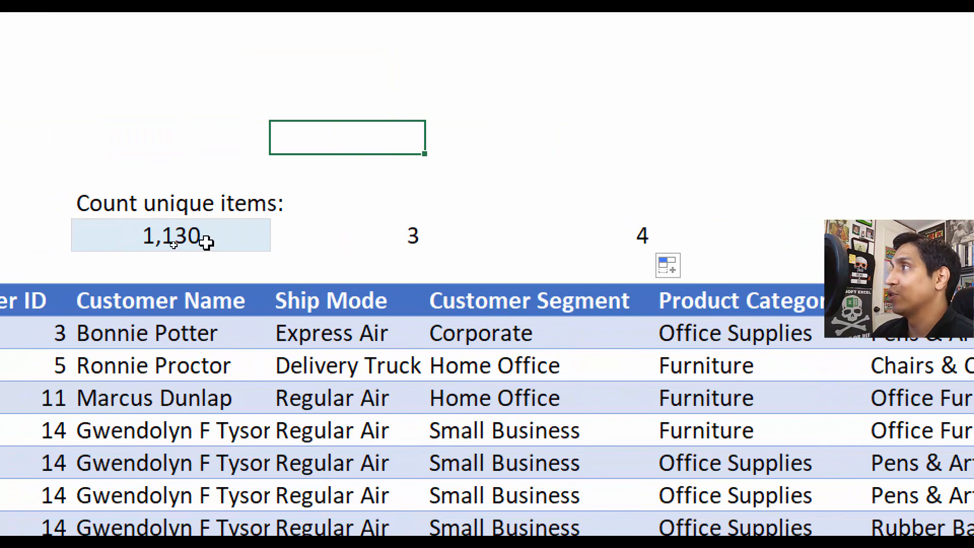
Step: Reselect G9:I9, set its auto fill option to Copy Cells, and restore the workbook window to its smaller size
left_click_drag(251, 239, 519, 247)
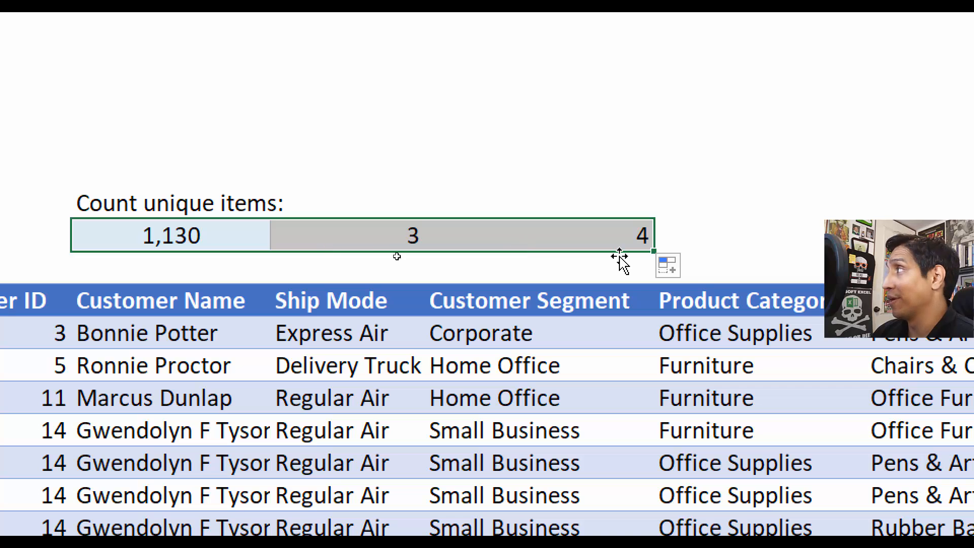
left_click(693, 270)
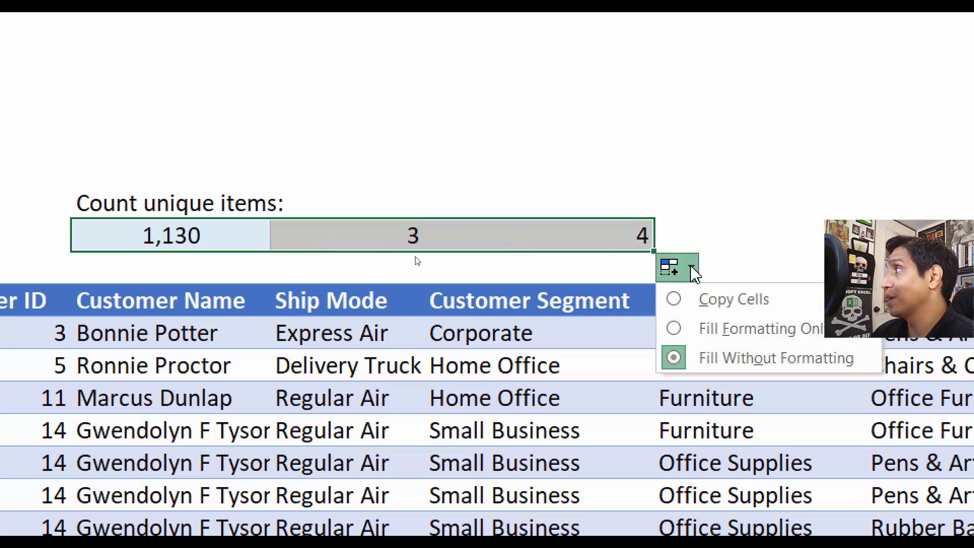
left_click(723, 302)
left_click(330, 116)
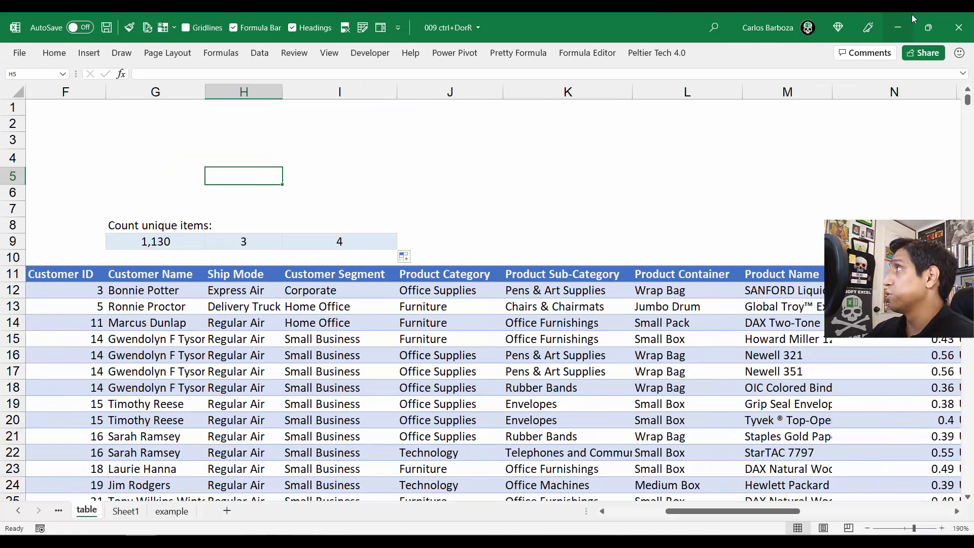
left_click(924, 19)
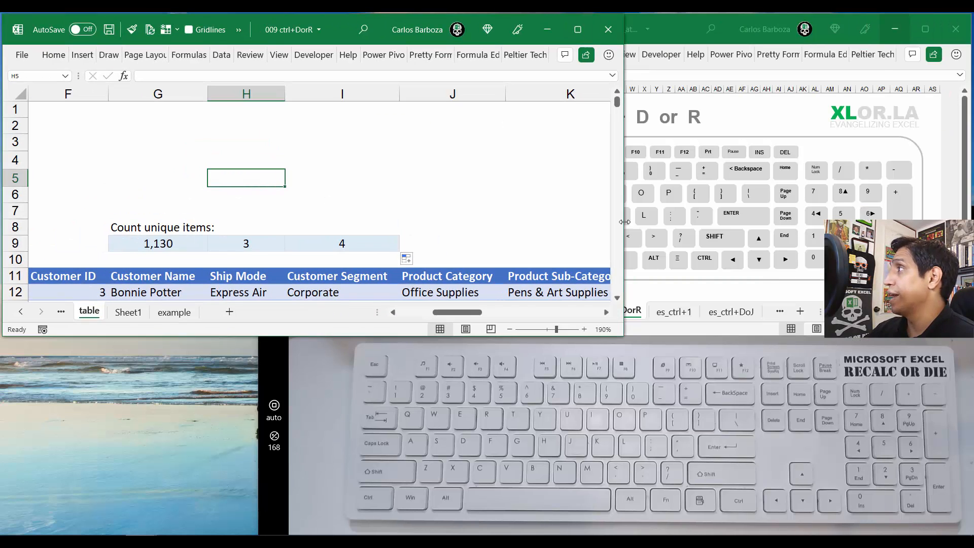